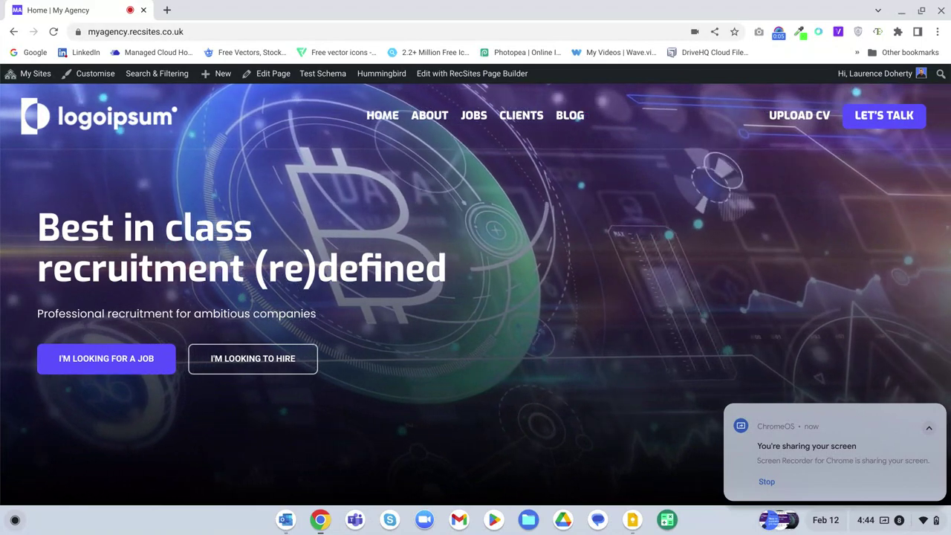
- Browse the homepage testimonials, advancing the slider by one review
{"action": "scroll", "coordinate": [475, 297], "scroll_direction": "down", "scroll_amount": 3}
{"action": "scroll", "coordinate": [475, 297], "scroll_direction": "down", "scroll_amount": 15}
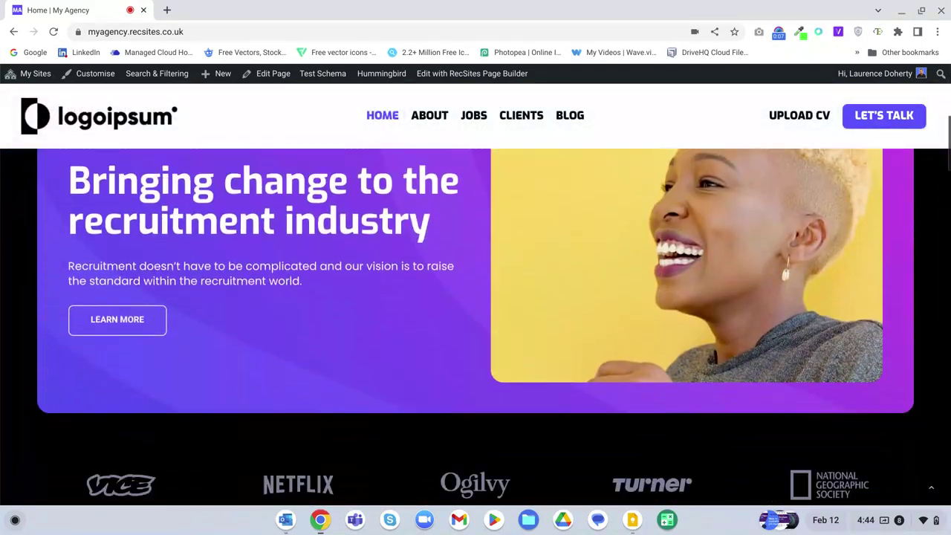
{"action": "scroll", "coordinate": [448, 231], "scroll_direction": "down", "scroll_amount": 5}
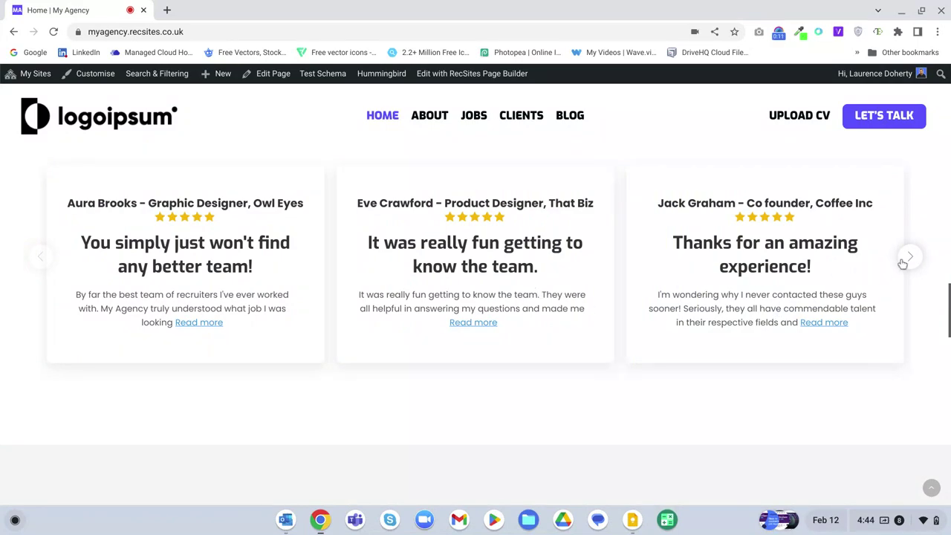
{"action": "left_click", "coordinate": [903, 263]}
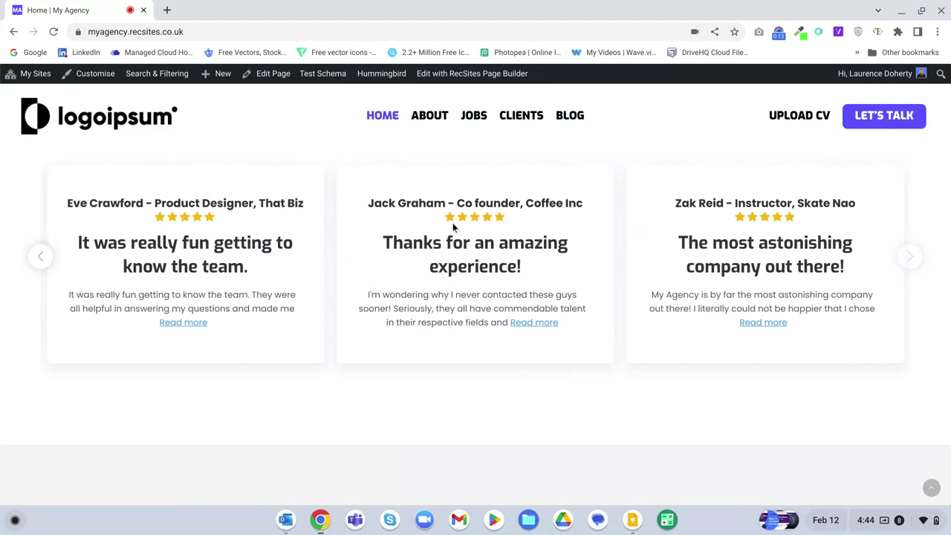
{"action": "scroll", "coordinate": [452, 225], "scroll_direction": "up", "scroll_amount": 5}
{"action": "scroll", "coordinate": [453, 228], "scroll_direction": "up", "scroll_amount": 10}
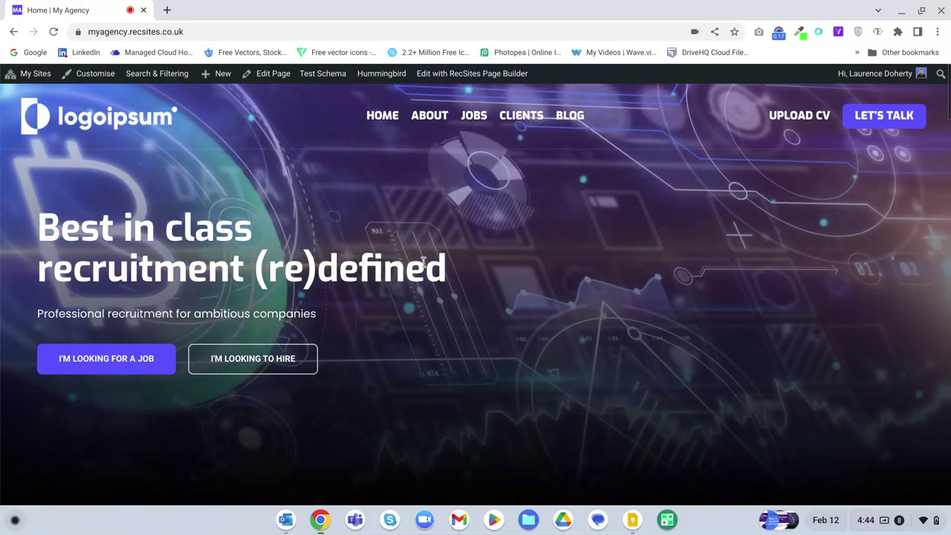
{"action": "scroll", "coordinate": [423, 261], "scroll_direction": "down", "scroll_amount": 5}
{"action": "scroll", "coordinate": [423, 261], "scroll_direction": "down", "scroll_amount": 5}
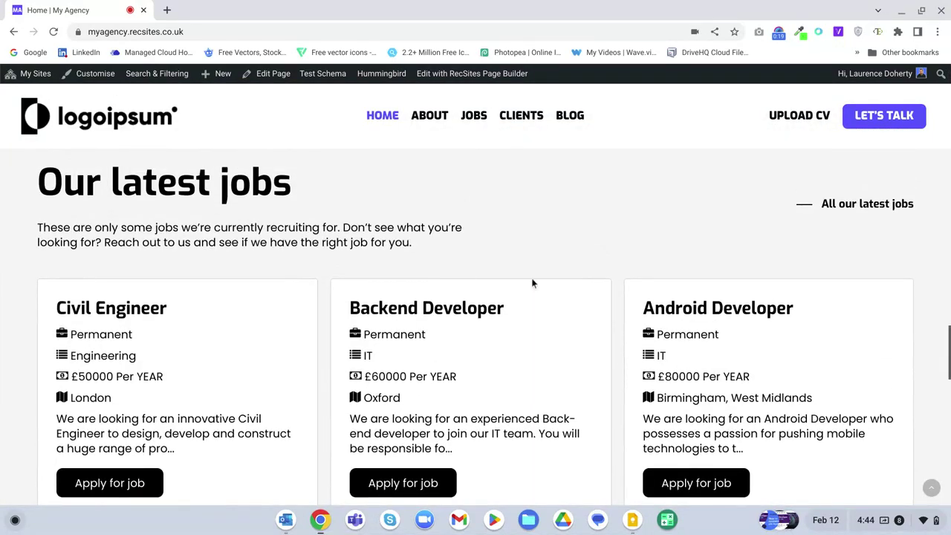
{"action": "scroll", "coordinate": [270, 365], "scroll_direction": "down", "scroll_amount": 10}
{"action": "scroll", "coordinate": [273, 368], "scroll_direction": "up", "scroll_amount": 8}
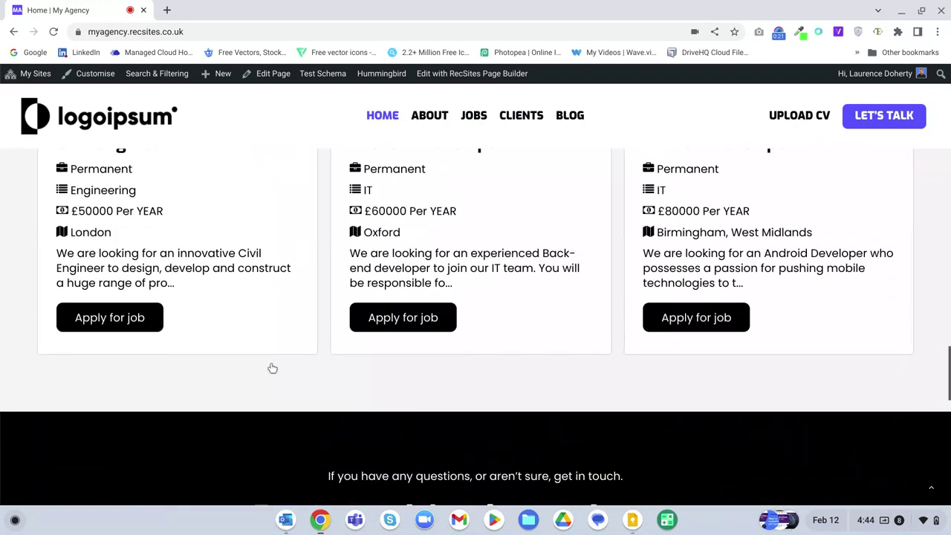
{"action": "scroll", "coordinate": [273, 368], "scroll_direction": "up", "scroll_amount": 8}
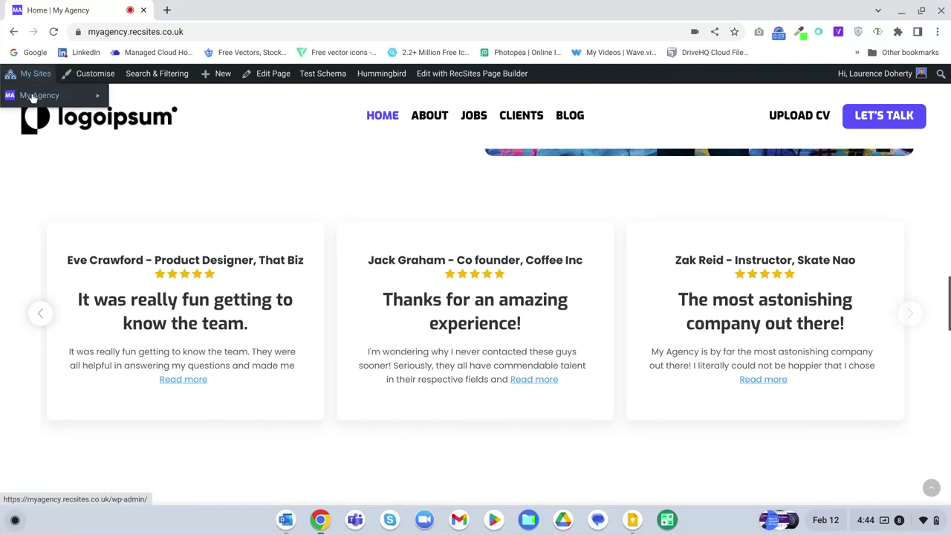
- Go to the My Agency admin dashboard and reach the Social Reviews menu
{"action": "mouse_move", "coordinate": [35, 97]}
{"action": "left_click", "coordinate": [128, 98]}
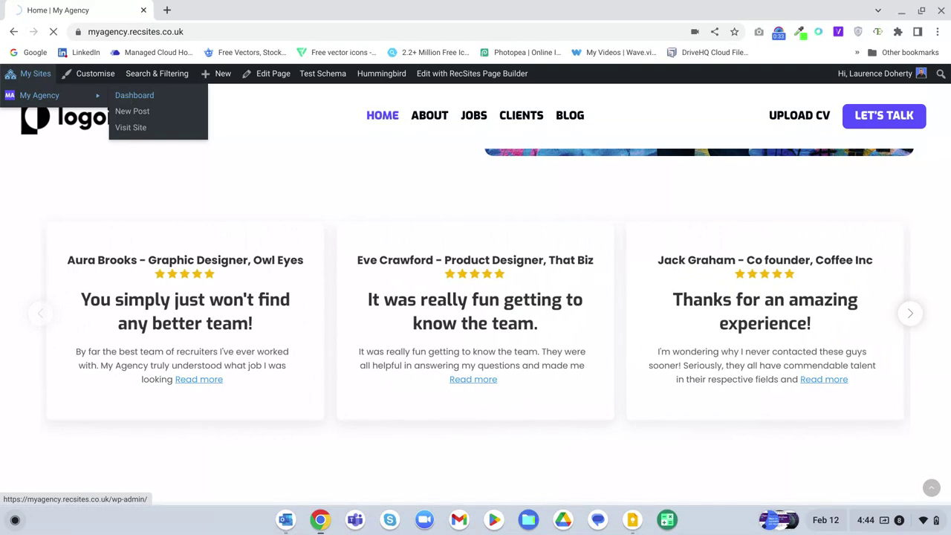
{"action": "scroll", "coordinate": [39, 306], "scroll_direction": "down", "scroll_amount": 2}
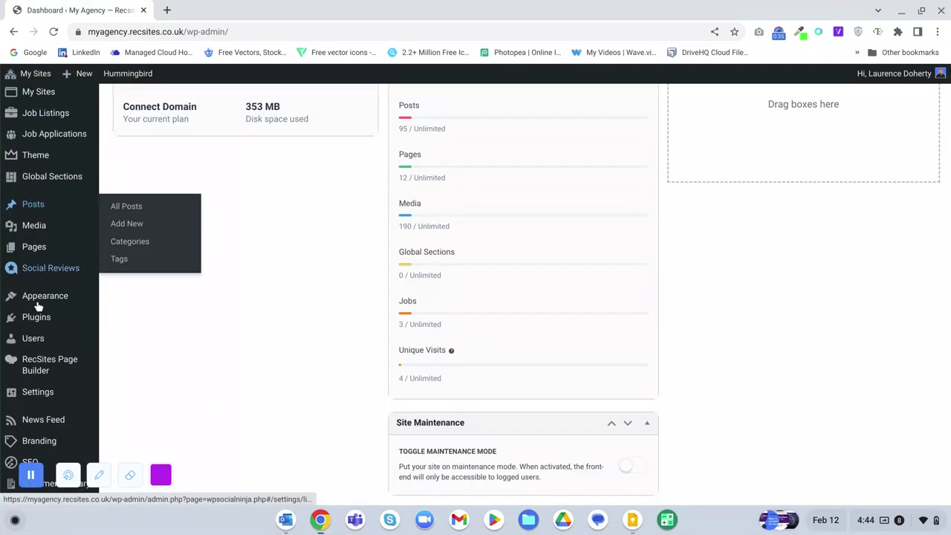
{"action": "scroll", "coordinate": [37, 305], "scroll_direction": "down", "scroll_amount": 2}
{"action": "mouse_move", "coordinate": [36, 195]}
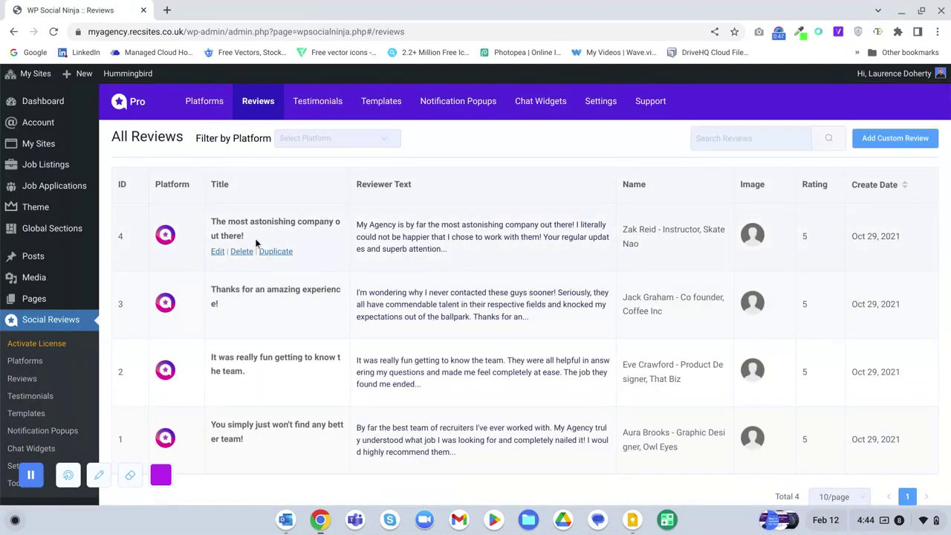
- Edit review 4, 'The most astonishing company out there!', and save it with Update Review
{"action": "left_click", "coordinate": [217, 251]}
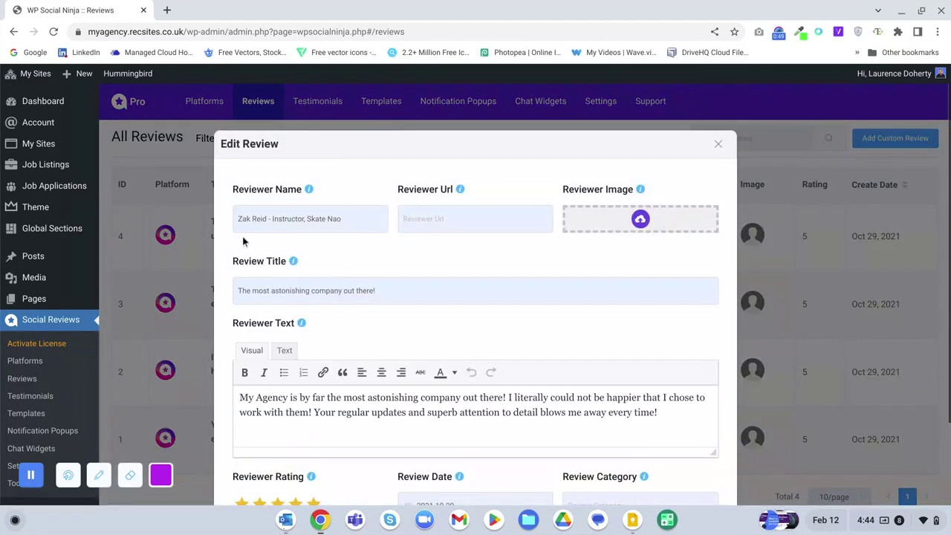
{"action": "scroll", "coordinate": [361, 293], "scroll_direction": "down", "scroll_amount": 1}
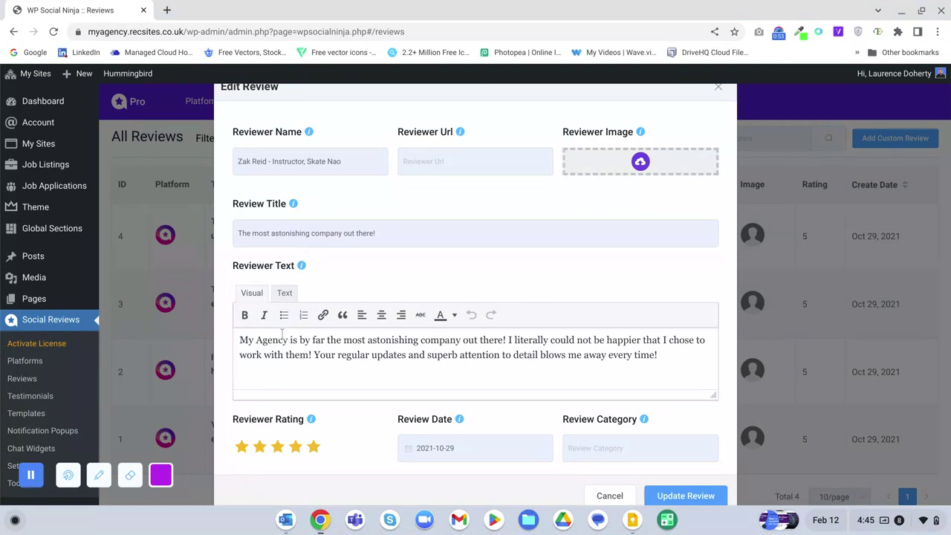
{"action": "scroll", "coordinate": [354, 352], "scroll_direction": "down", "scroll_amount": 1}
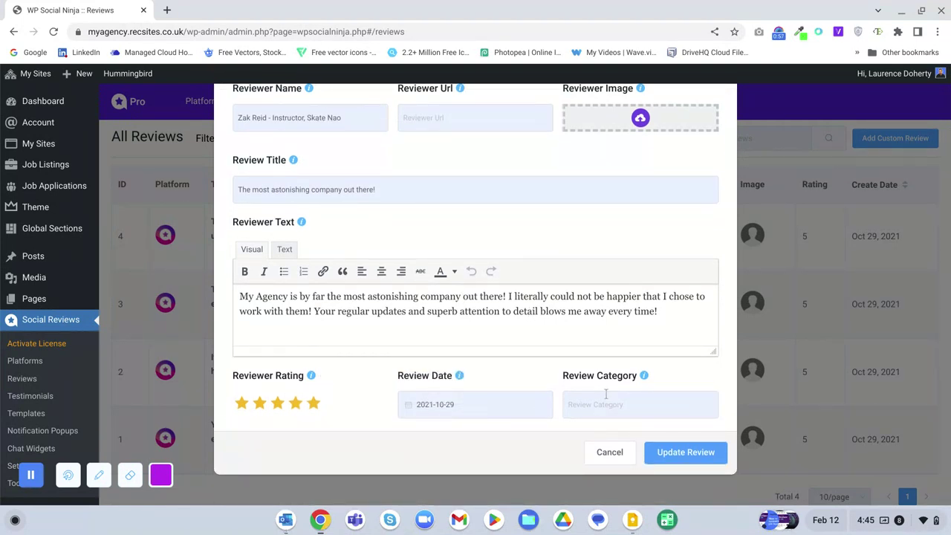
{"action": "scroll", "coordinate": [491, 287], "scroll_direction": "up", "scroll_amount": 2}
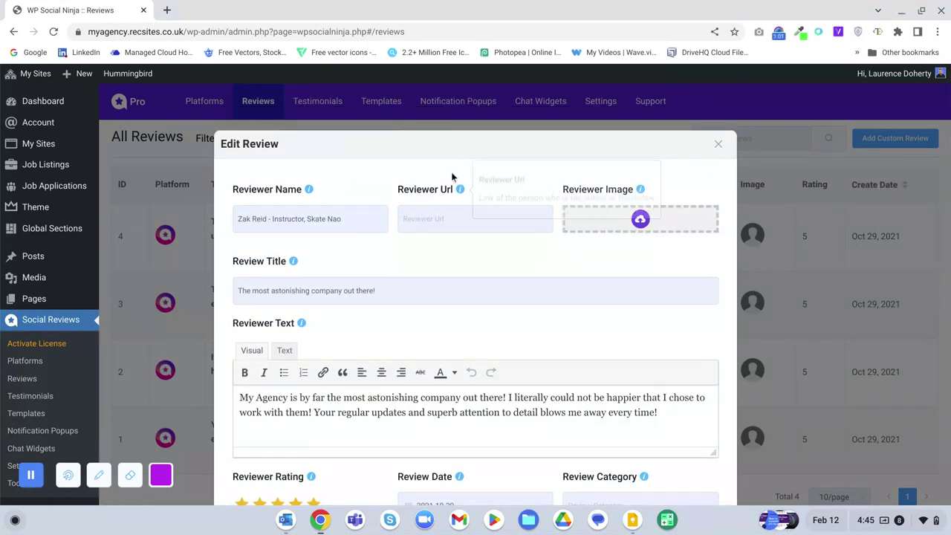
{"action": "scroll", "coordinate": [421, 267], "scroll_direction": "down", "scroll_amount": 2}
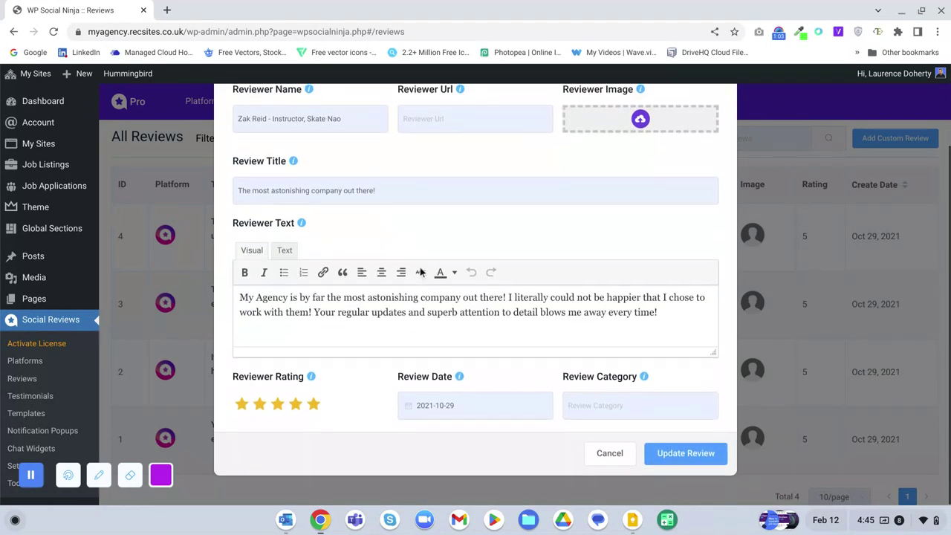
{"action": "scroll", "coordinate": [433, 272], "scroll_direction": "up", "scroll_amount": 2}
{"action": "scroll", "coordinate": [530, 310], "scroll_direction": "down", "scroll_amount": 1}
{"action": "scroll", "coordinate": [529, 310], "scroll_direction": "down", "scroll_amount": 2}
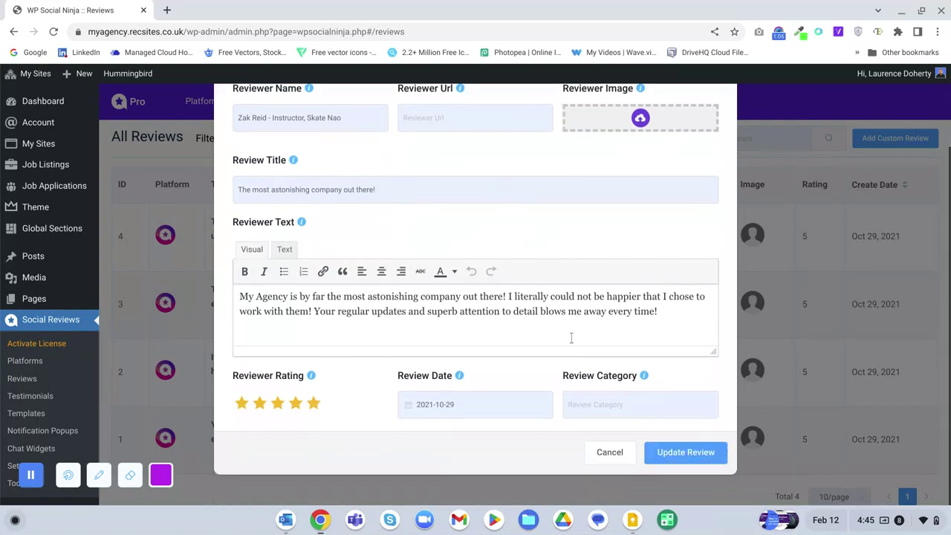
{"action": "left_click", "coordinate": [665, 455]}
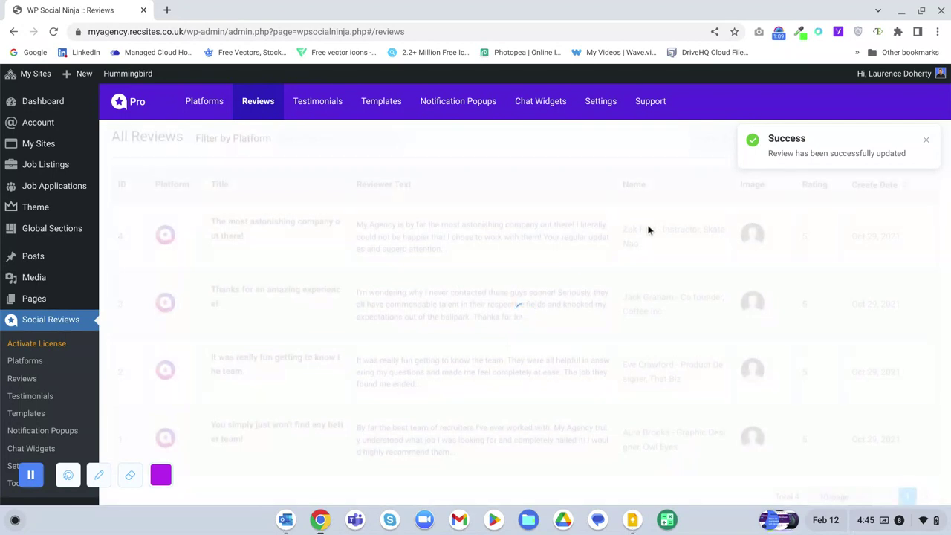
{"action": "left_click", "coordinate": [927, 143]}
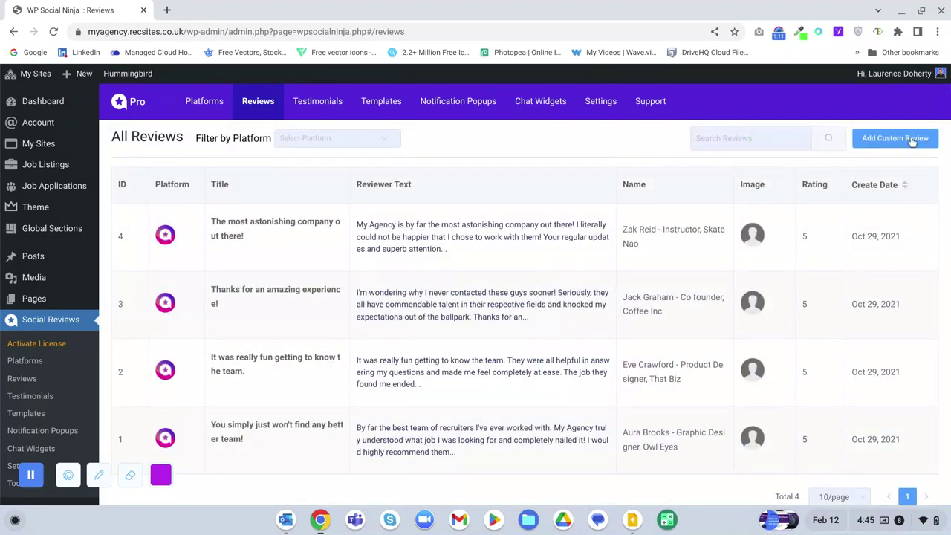
{"action": "left_click", "coordinate": [881, 138]}
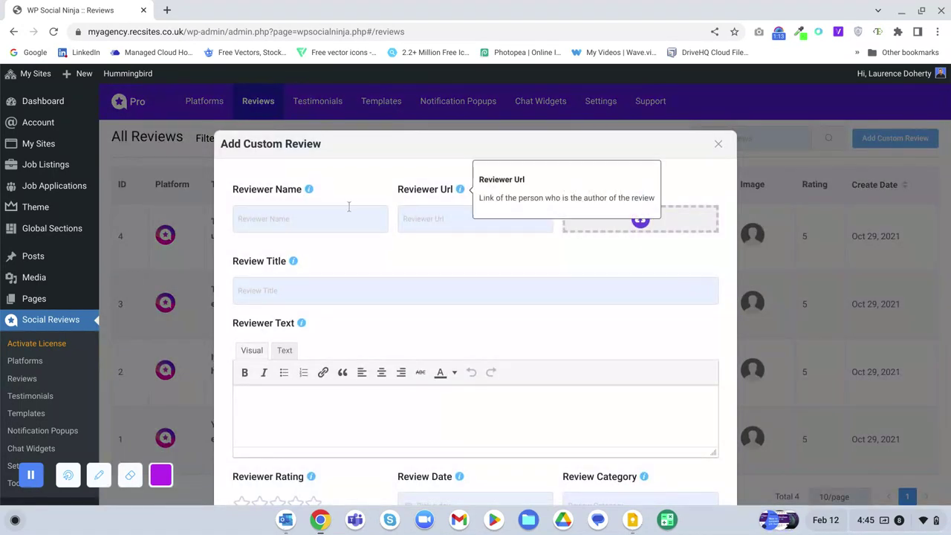
{"action": "scroll", "coordinate": [366, 397], "scroll_direction": "down", "scroll_amount": 2}
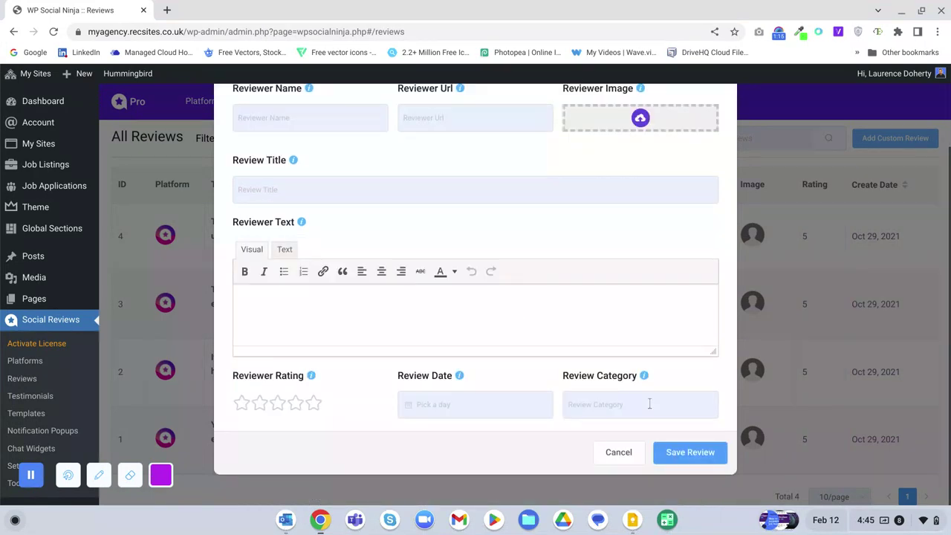
{"action": "left_click", "coordinate": [616, 455]}
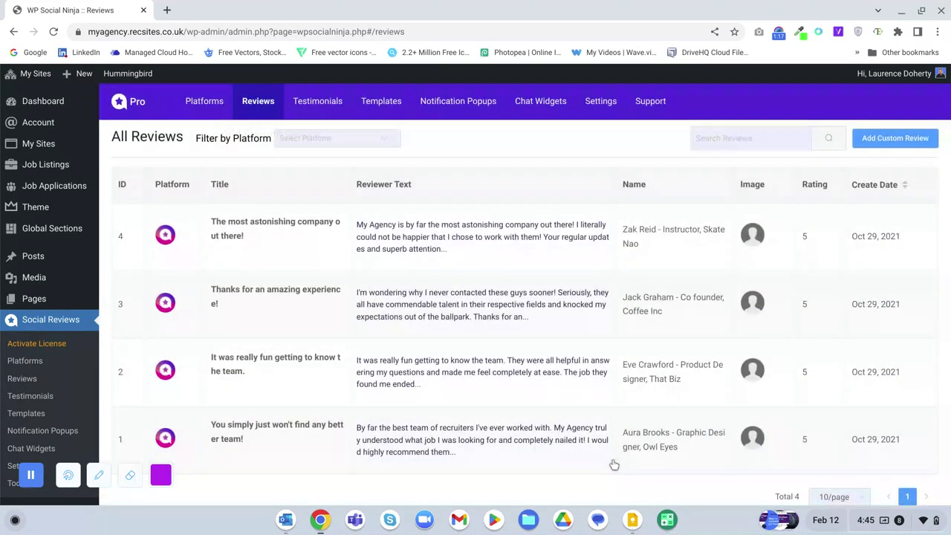
{"action": "mouse_move", "coordinate": [349, 213]}
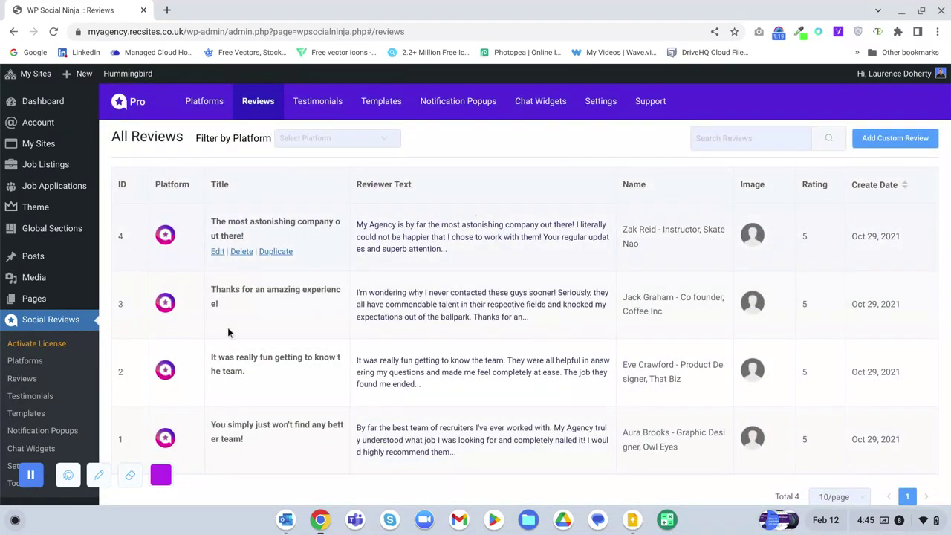
{"action": "mouse_move", "coordinate": [273, 285]}
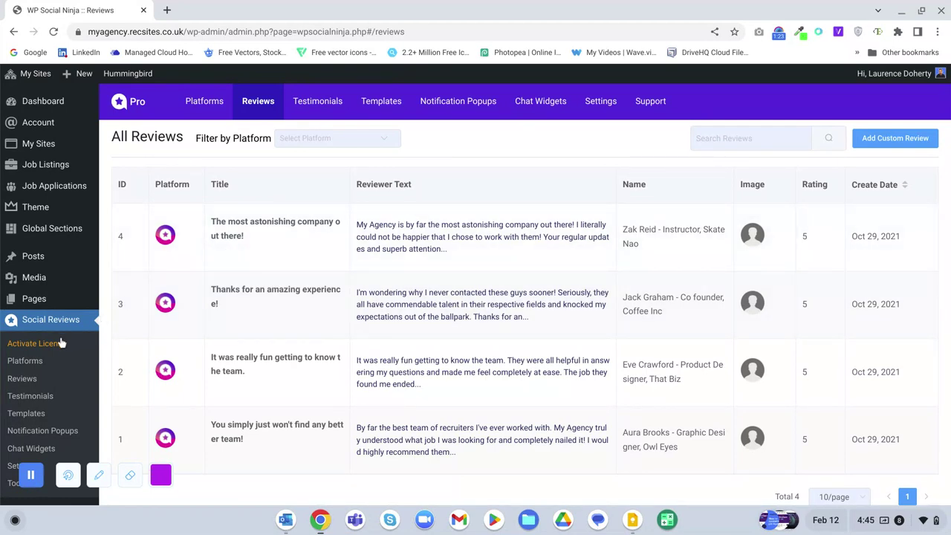
{"action": "scroll", "coordinate": [36, 381], "scroll_direction": "down", "scroll_amount": 1}
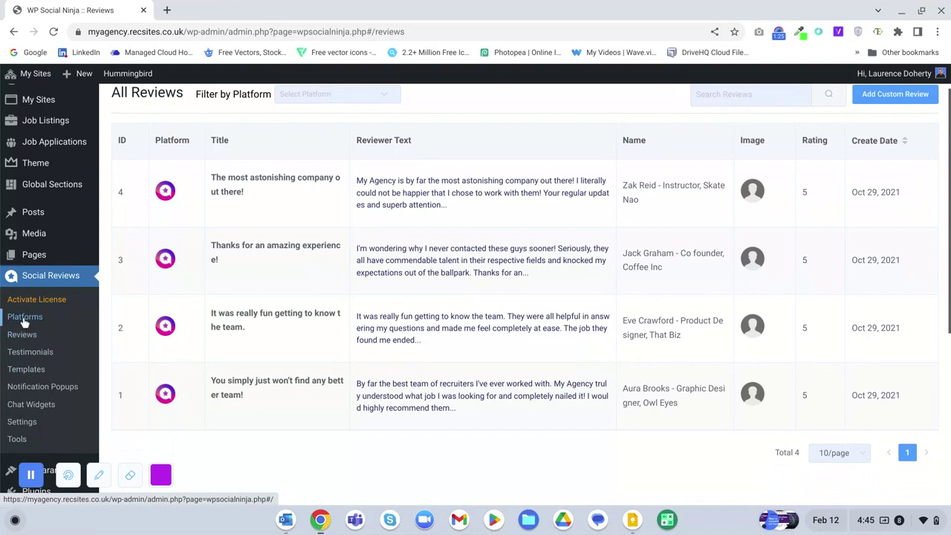
- Open the Platforms page and the Google My Business configuration settings
{"action": "left_click", "coordinate": [24, 319]}
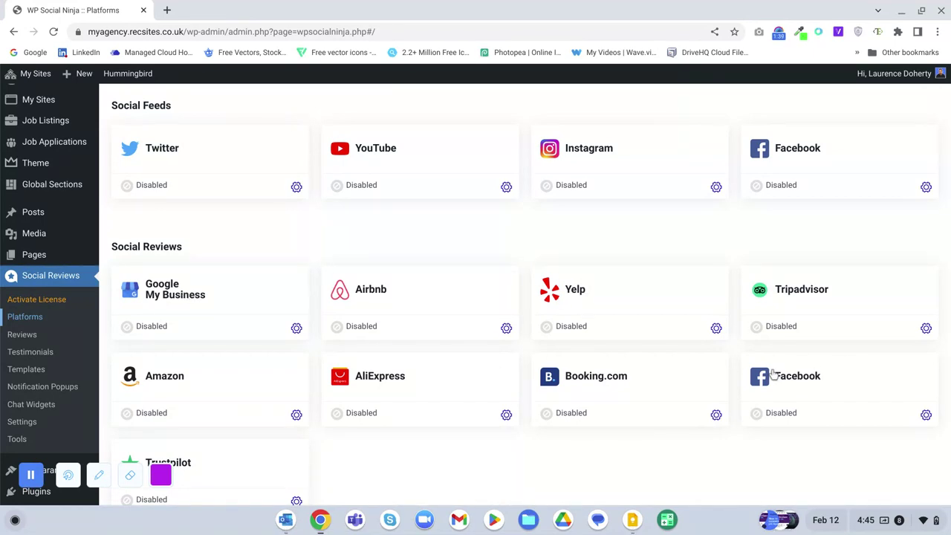
{"action": "scroll", "coordinate": [446, 371], "scroll_direction": "down", "scroll_amount": 3}
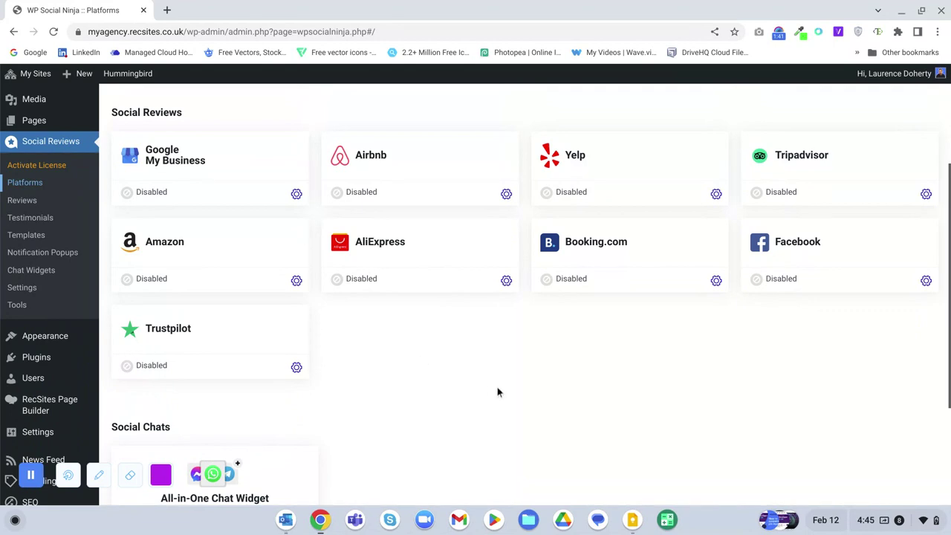
{"action": "scroll", "coordinate": [497, 391], "scroll_direction": "up", "scroll_amount": 2}
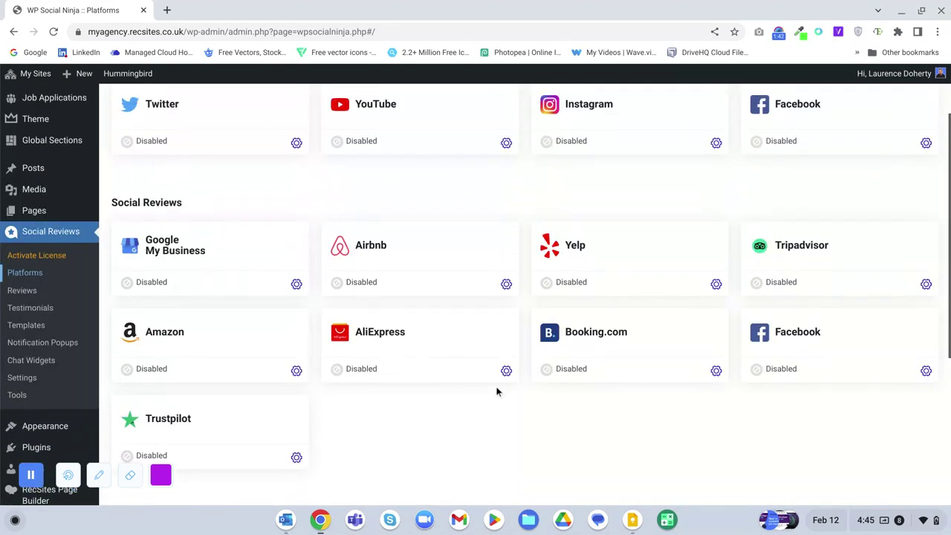
{"action": "left_click", "coordinate": [296, 291]}
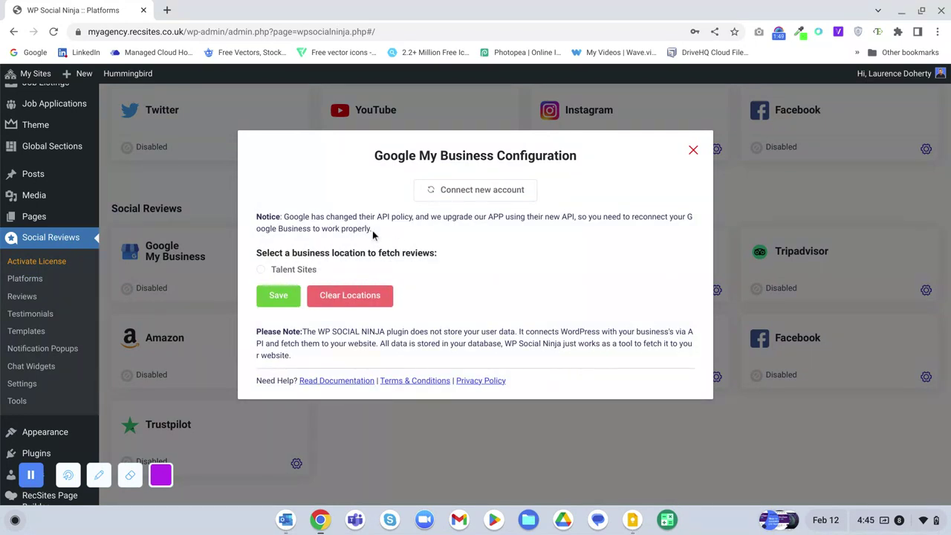
- Remove the saved Google business locations and launch Google sign-in for an access code
{"action": "left_click", "coordinate": [320, 295]}
{"action": "left_click", "coordinate": [450, 259]}
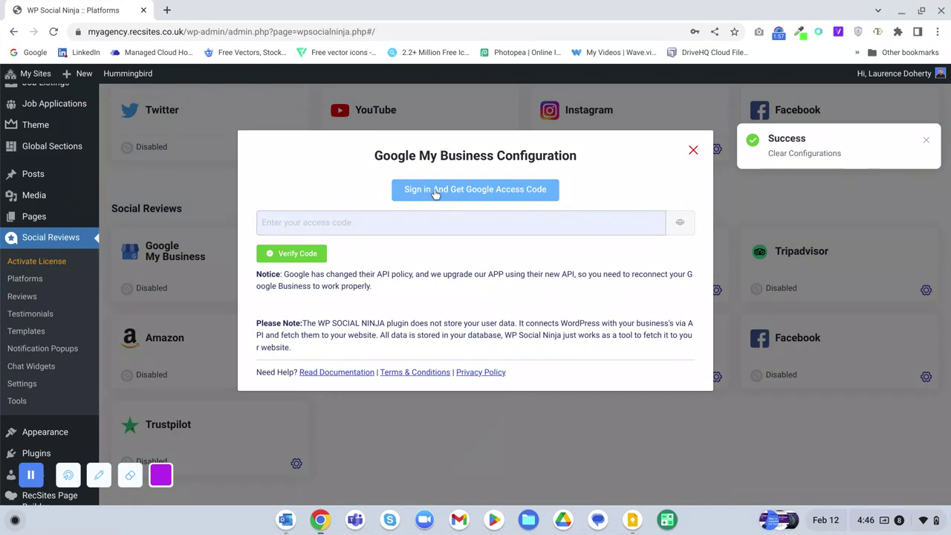
{"action": "left_click", "coordinate": [436, 192]}
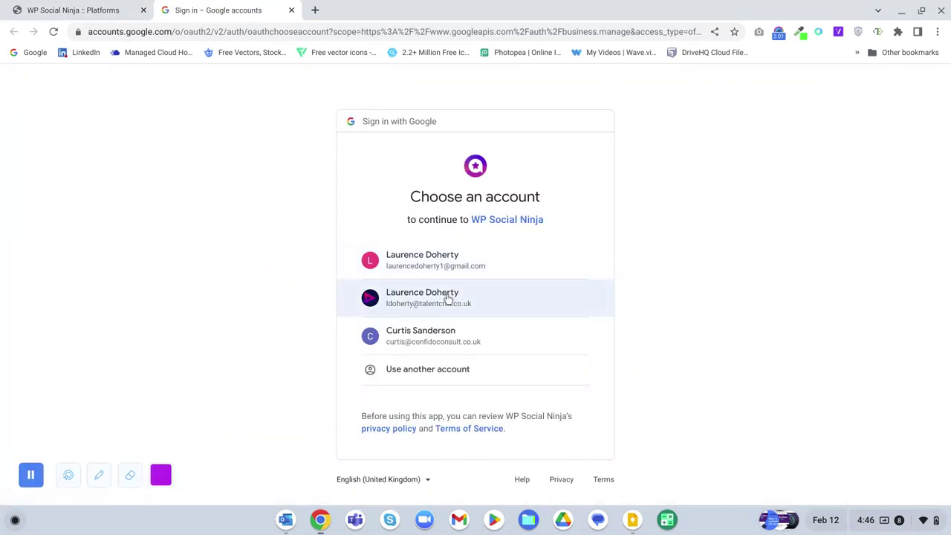
- Authorize the business Google account, copy the access code, and return to its field in the plugin
{"action": "left_click", "coordinate": [448, 299]}
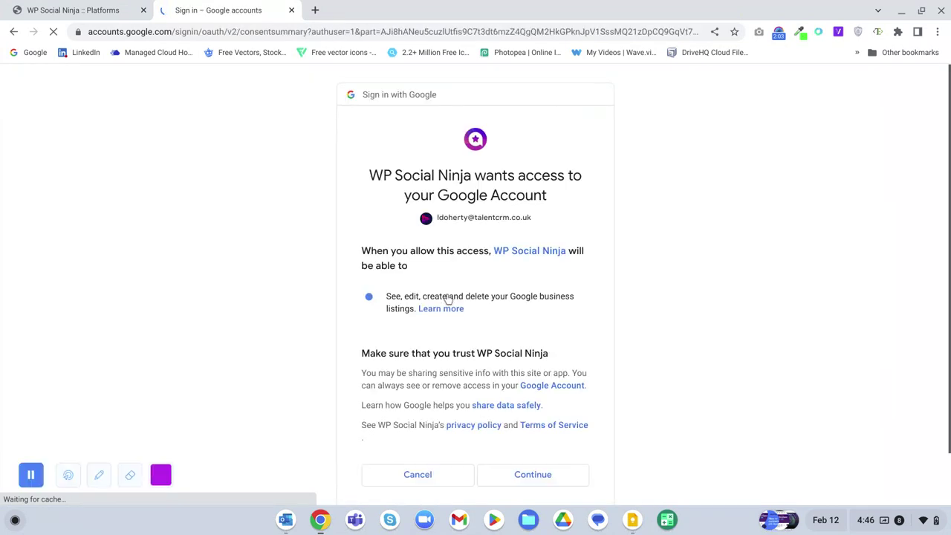
{"action": "left_click", "coordinate": [509, 475]}
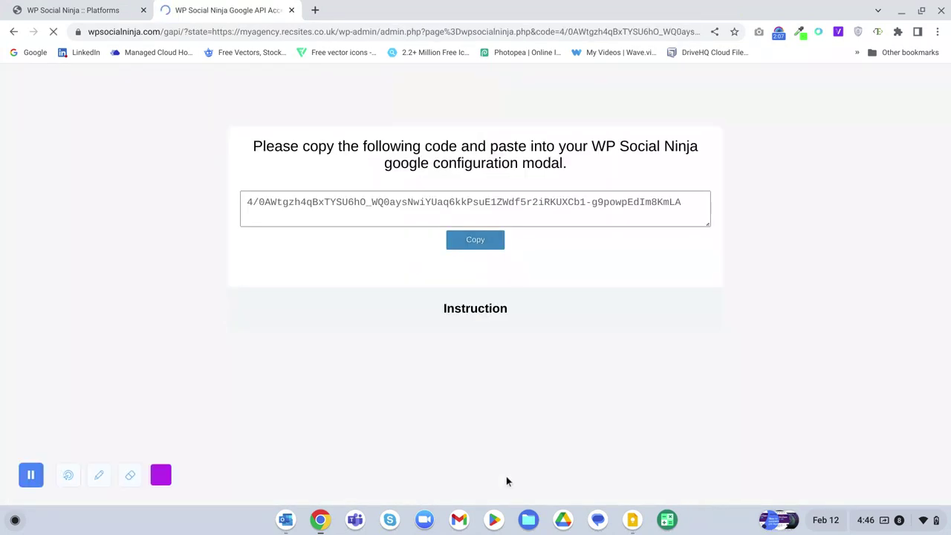
{"action": "left_click", "coordinate": [484, 248]}
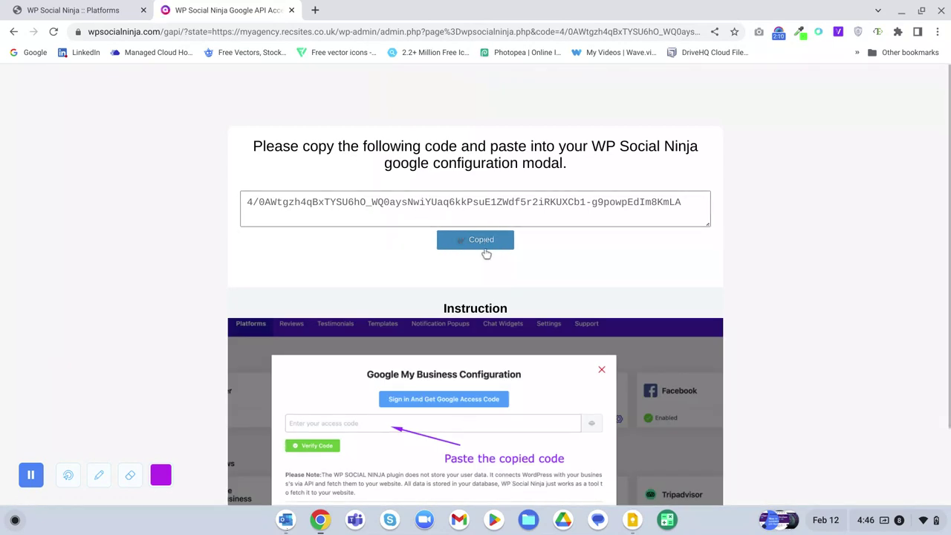
{"action": "left_click", "coordinate": [73, 10]}
{"action": "left_click", "coordinate": [272, 221]}
- Paste and verify the Google access code, dismissing the browser password prompt
{"action": "key", "text": "ctrl+v"}
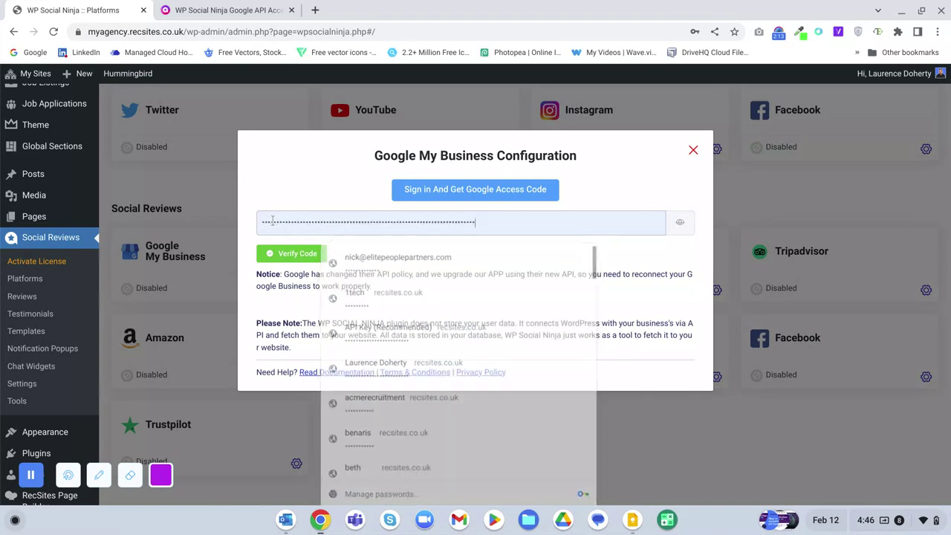
{"action": "left_click", "coordinate": [295, 256]}
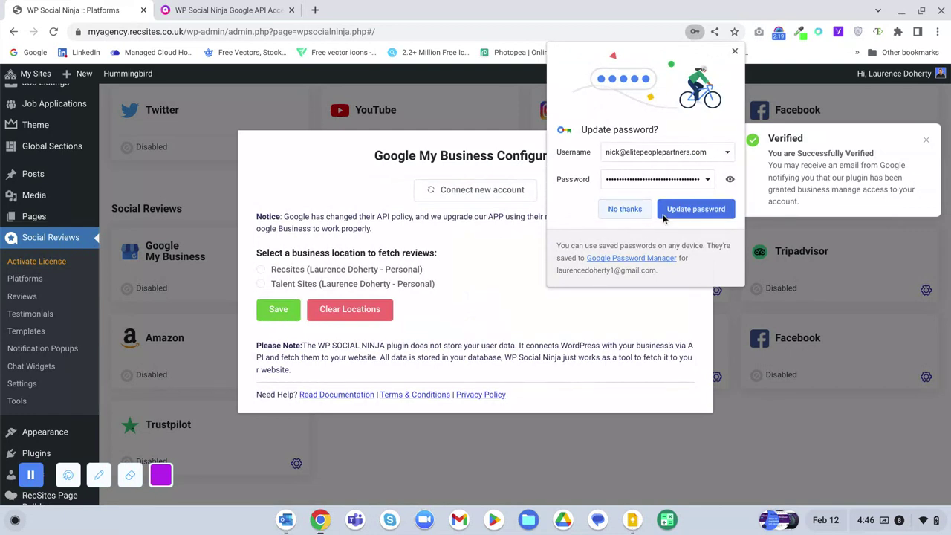
{"action": "left_click", "coordinate": [630, 210]}
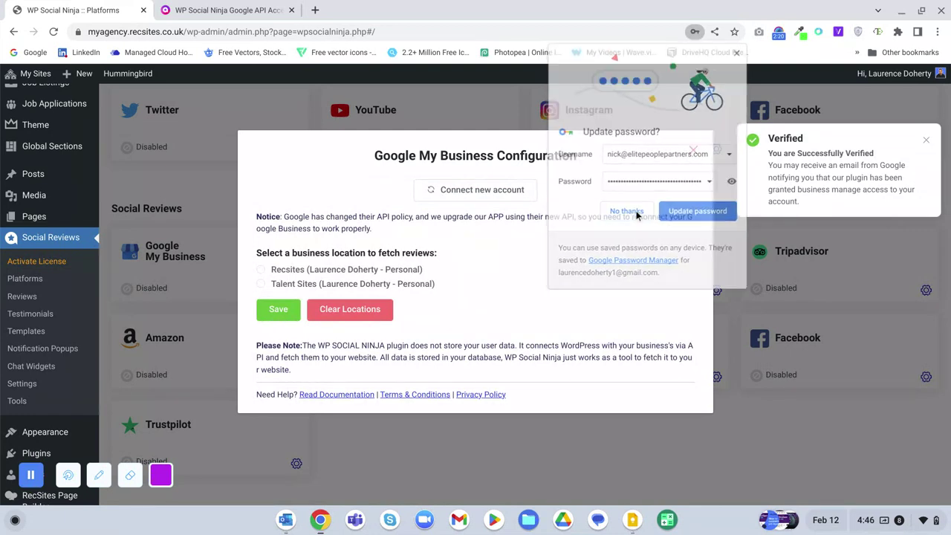
- Connect the Recsites location, sync its 23 reviews, and close the configuration
{"action": "left_click", "coordinate": [263, 270]}
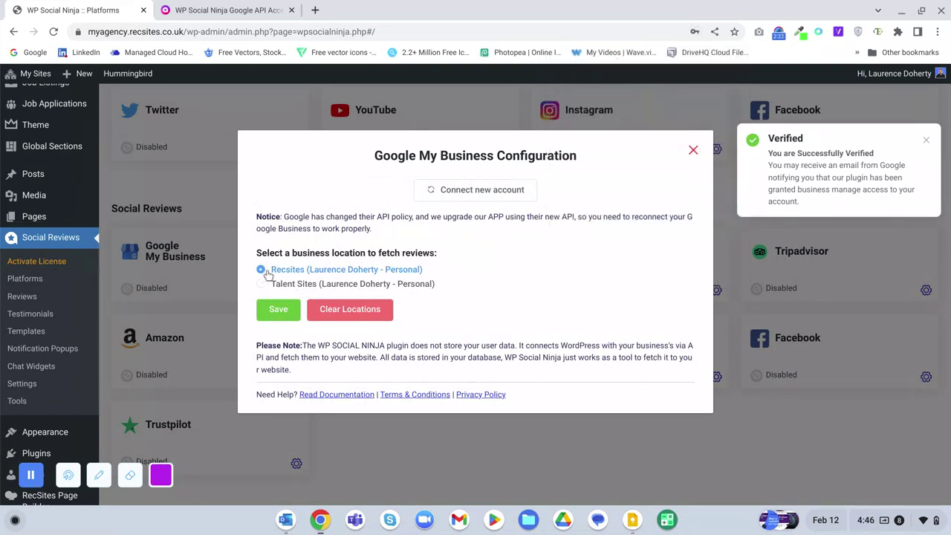
{"action": "left_click", "coordinate": [282, 313]}
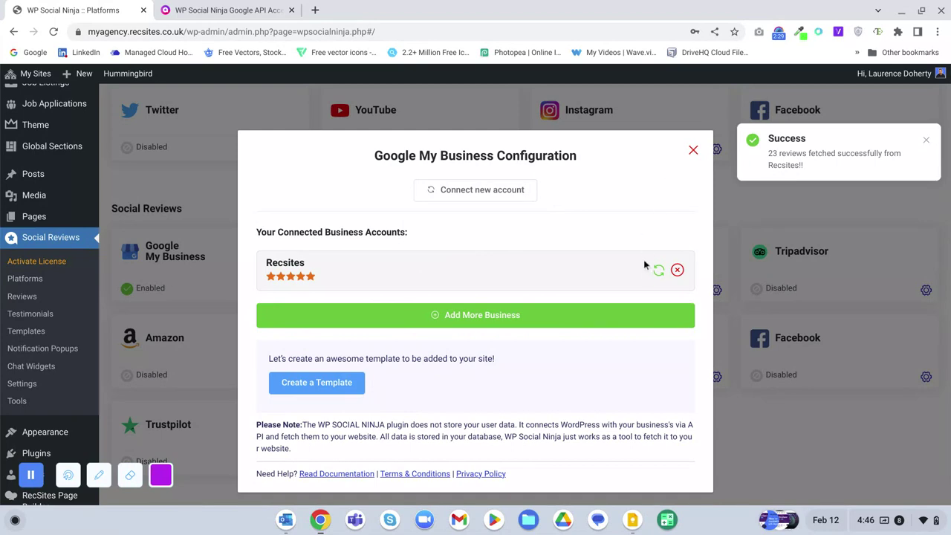
{"action": "left_click", "coordinate": [657, 271]}
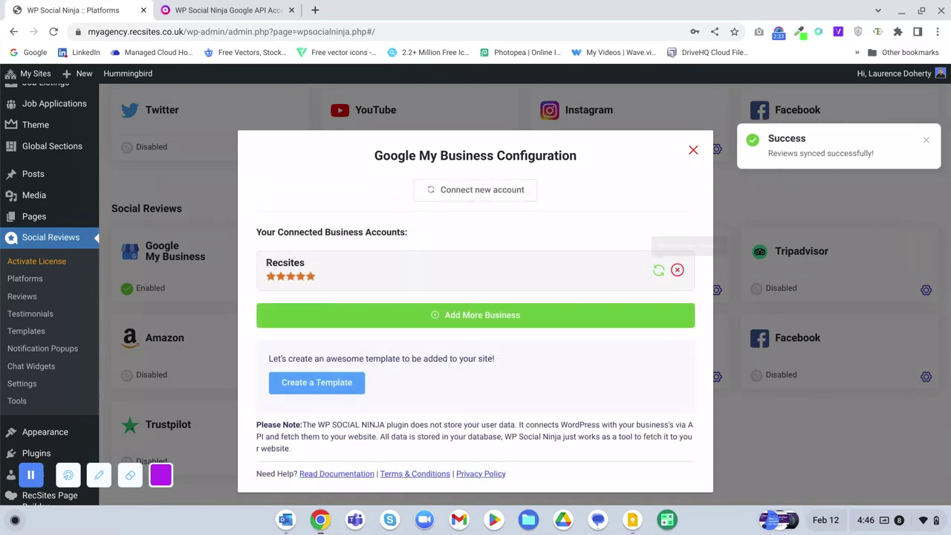
{"action": "left_click", "coordinate": [691, 151]}
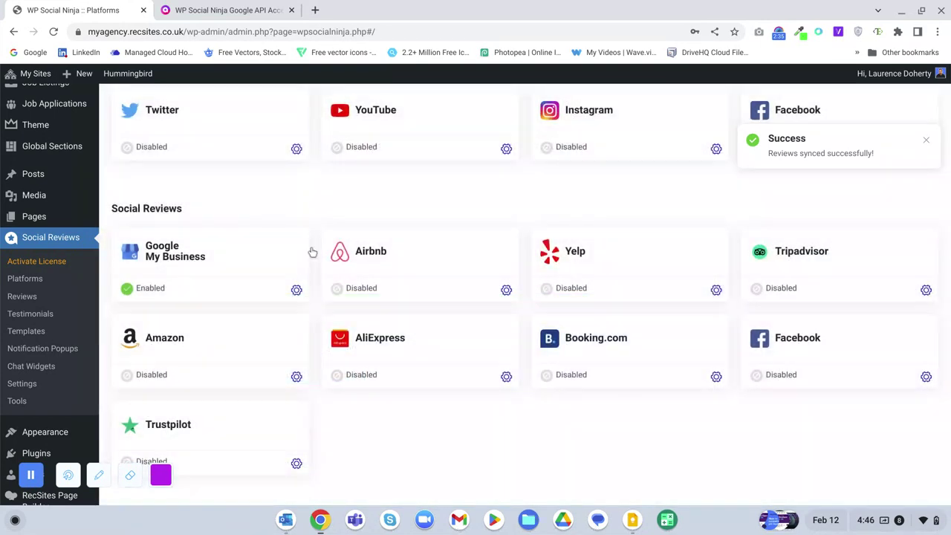
- Go to the plugin's Google My Business review settings
{"action": "left_click", "coordinate": [23, 384]}
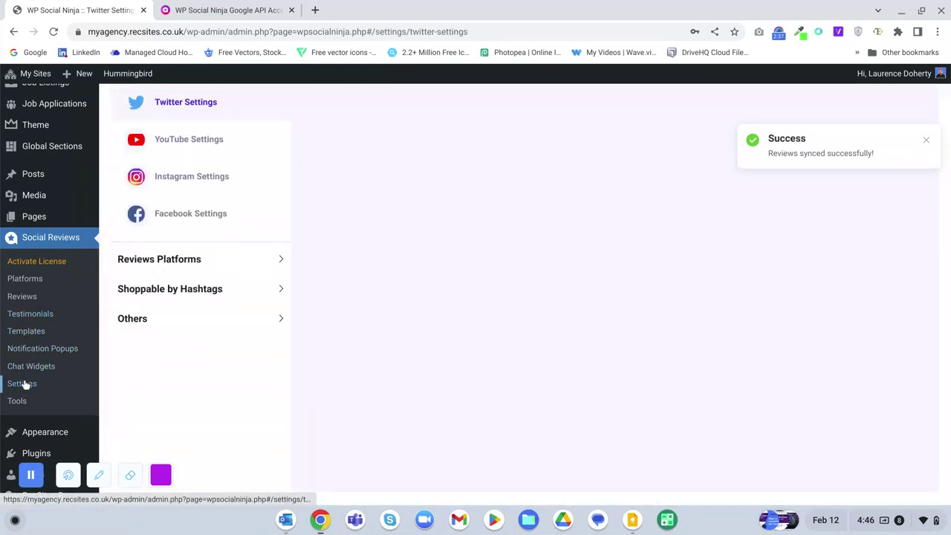
{"action": "scroll", "coordinate": [153, 276], "scroll_direction": "up", "scroll_amount": 1}
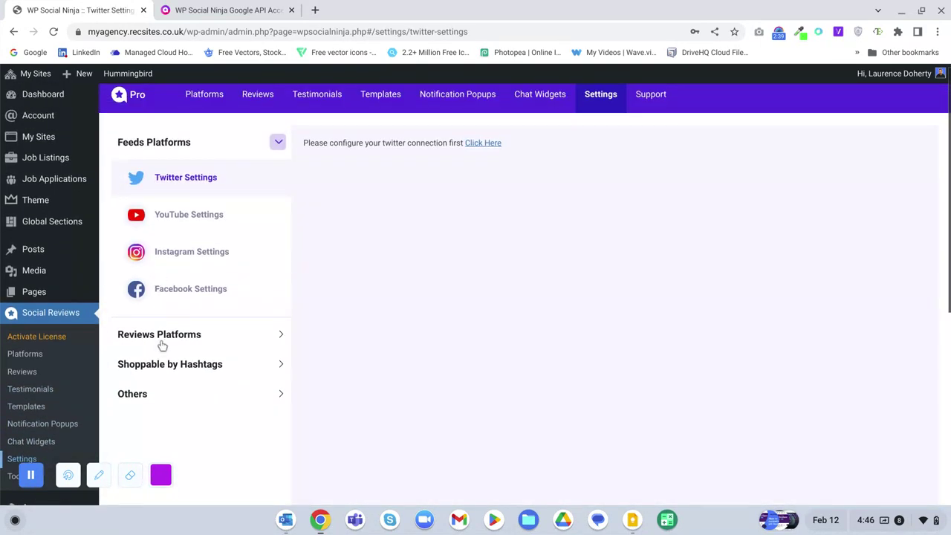
{"action": "left_click", "coordinate": [162, 343]}
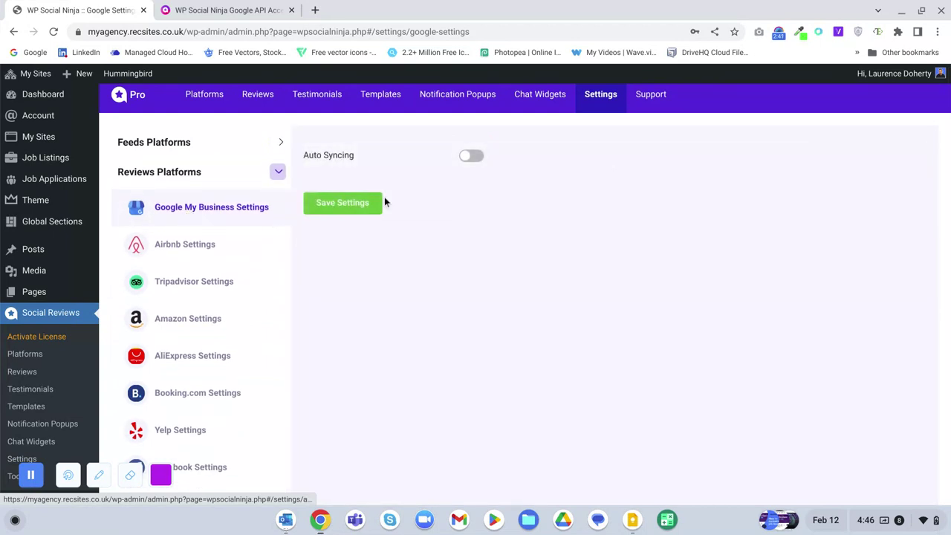
- Enable Auto Syncing with a 1 Day check interval and save the settings
{"action": "left_click", "coordinate": [473, 158]}
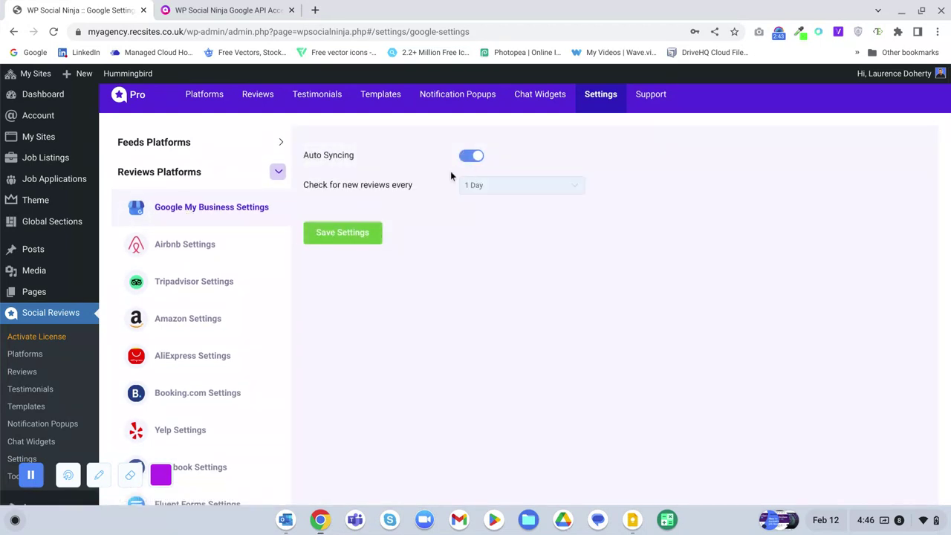
{"action": "left_click", "coordinate": [490, 193]}
{"action": "scroll", "coordinate": [487, 291], "scroll_direction": "down", "scroll_amount": 2}
{"action": "scroll", "coordinate": [487, 292], "scroll_direction": "up", "scroll_amount": 2}
{"action": "left_click", "coordinate": [480, 267]}
{"action": "left_click", "coordinate": [491, 193]}
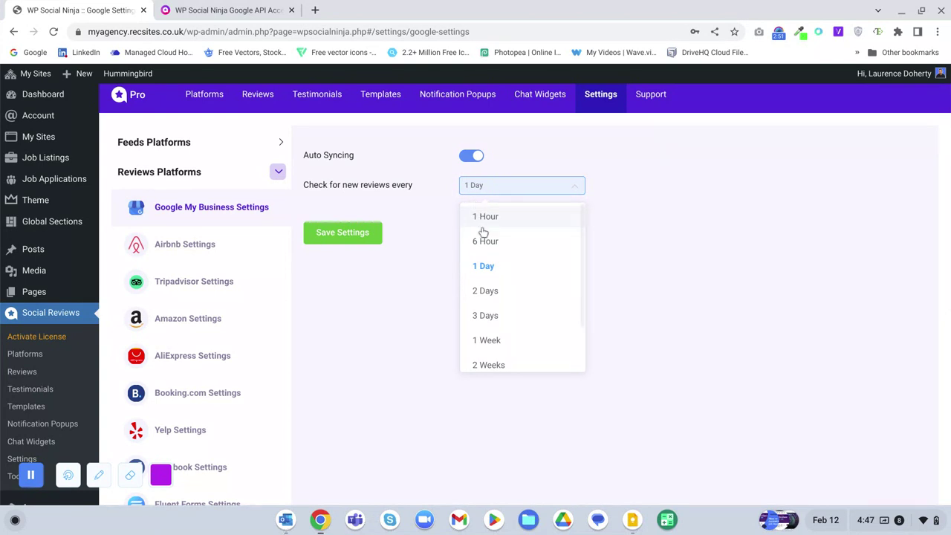
{"action": "left_click", "coordinate": [488, 275]}
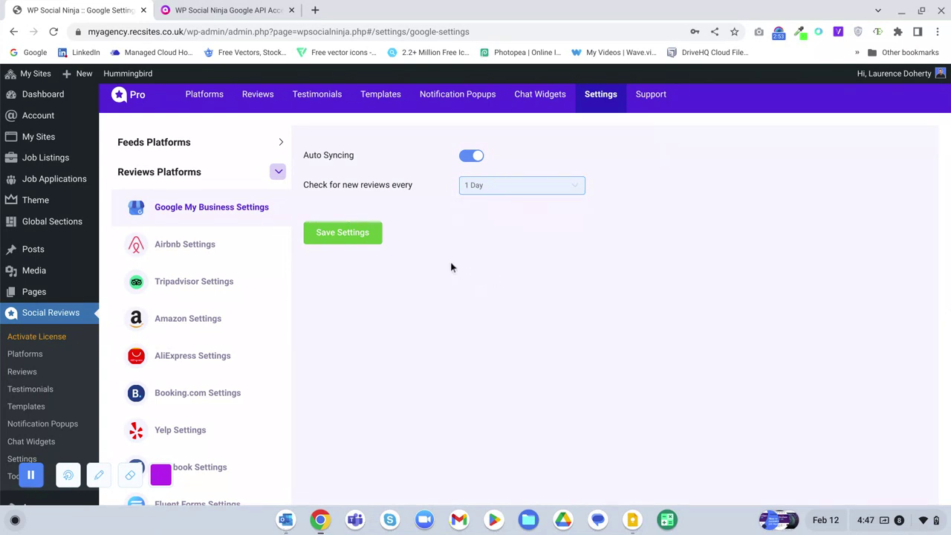
{"action": "left_click", "coordinate": [487, 193]}
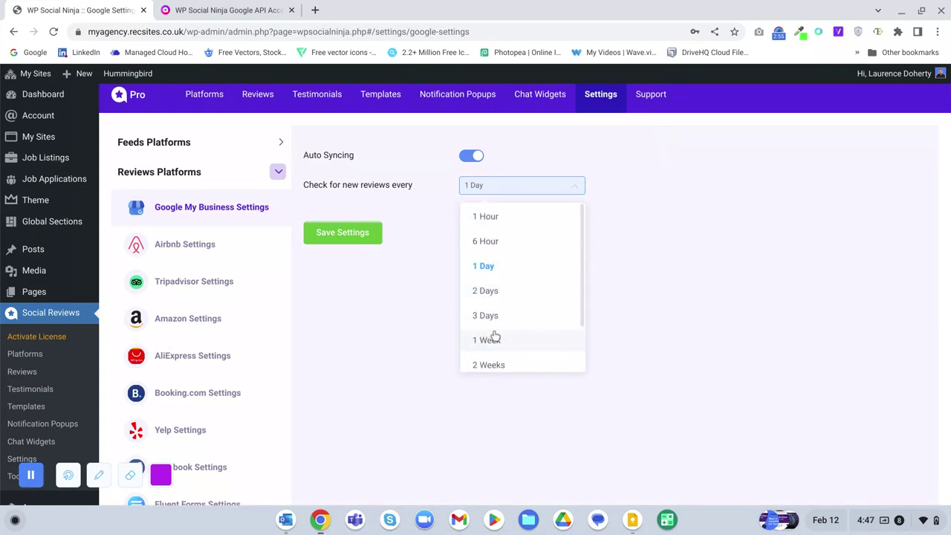
{"action": "left_click", "coordinate": [369, 234]}
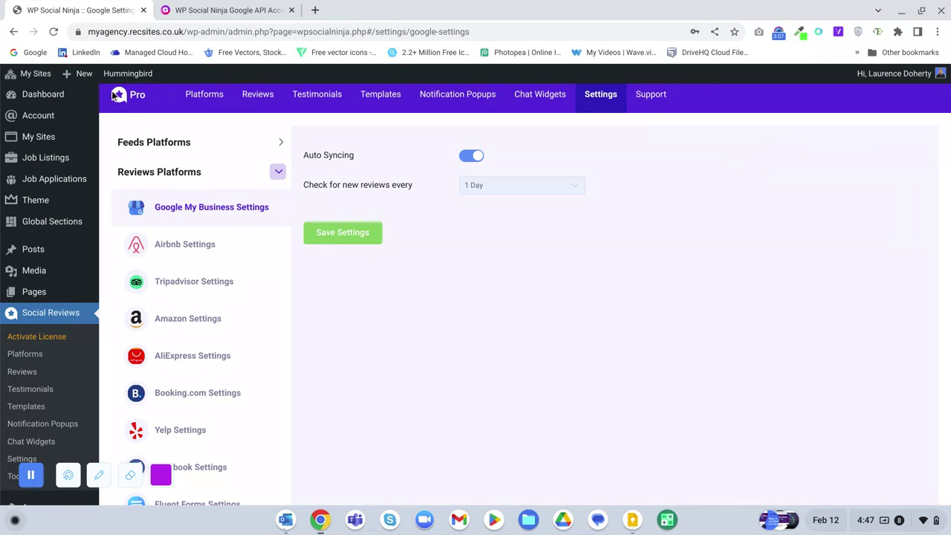
{"action": "scroll", "coordinate": [7, 375], "scroll_direction": "down", "scroll_amount": 1}
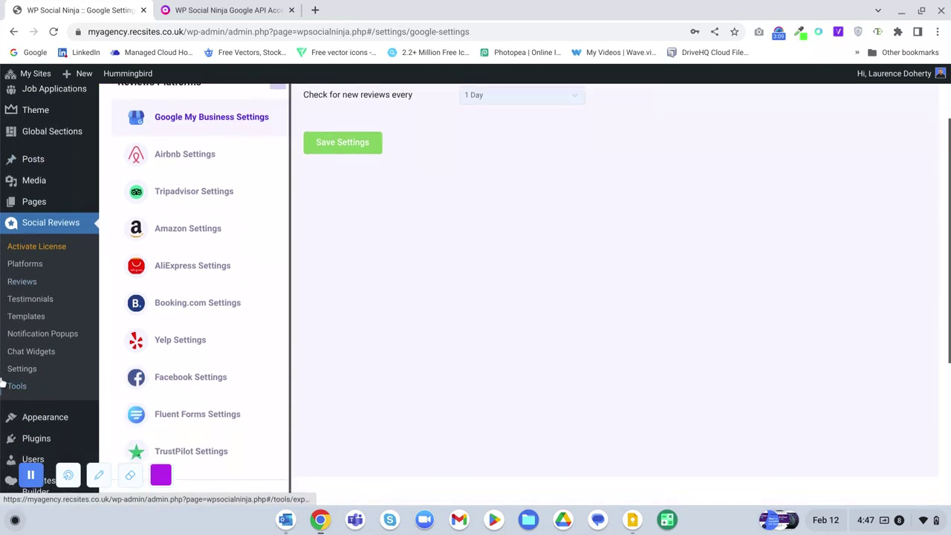
- Open the reviews template for editing from the Templates list
{"action": "left_click", "coordinate": [16, 319]}
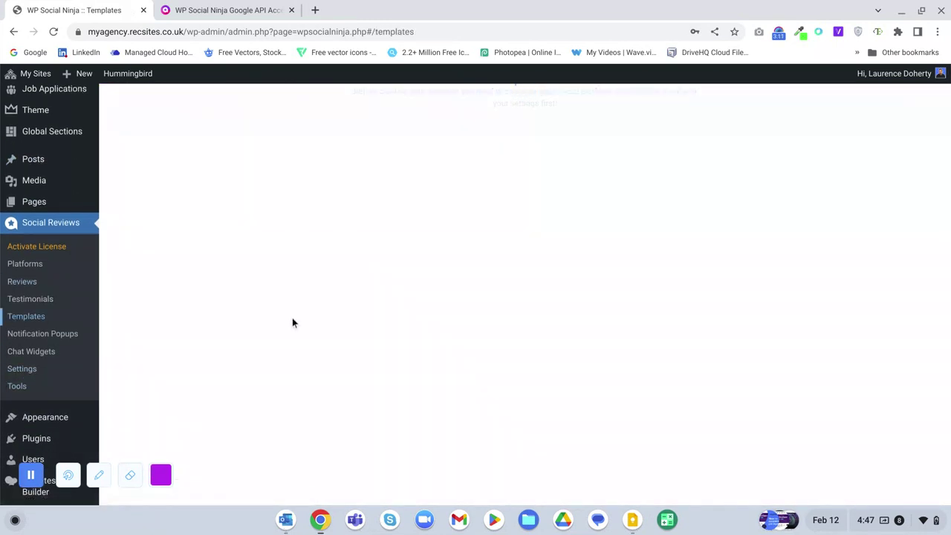
{"action": "scroll", "coordinate": [292, 317], "scroll_direction": "up", "scroll_amount": 1}
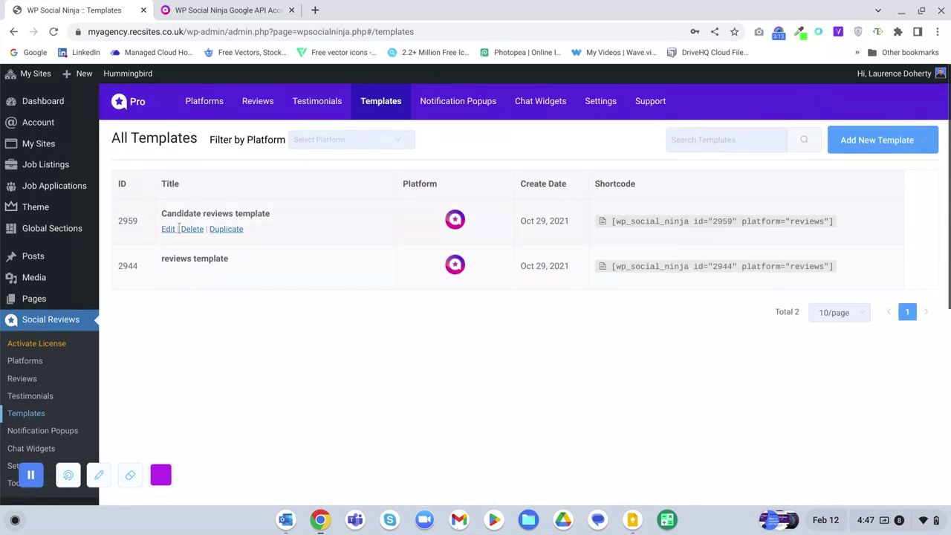
{"action": "left_click", "coordinate": [168, 275]}
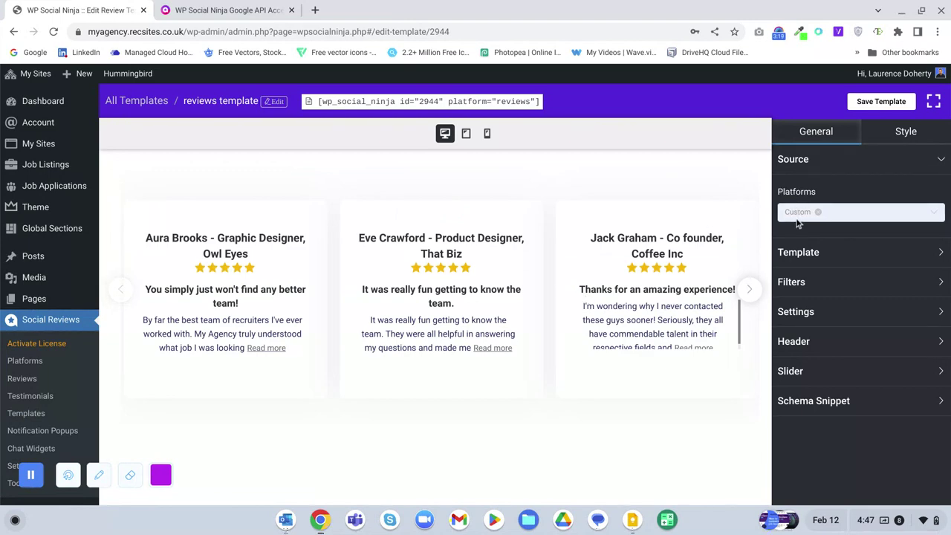
- Replace Custom with Google My Business as the review source and save the template
{"action": "left_click", "coordinate": [818, 212]}
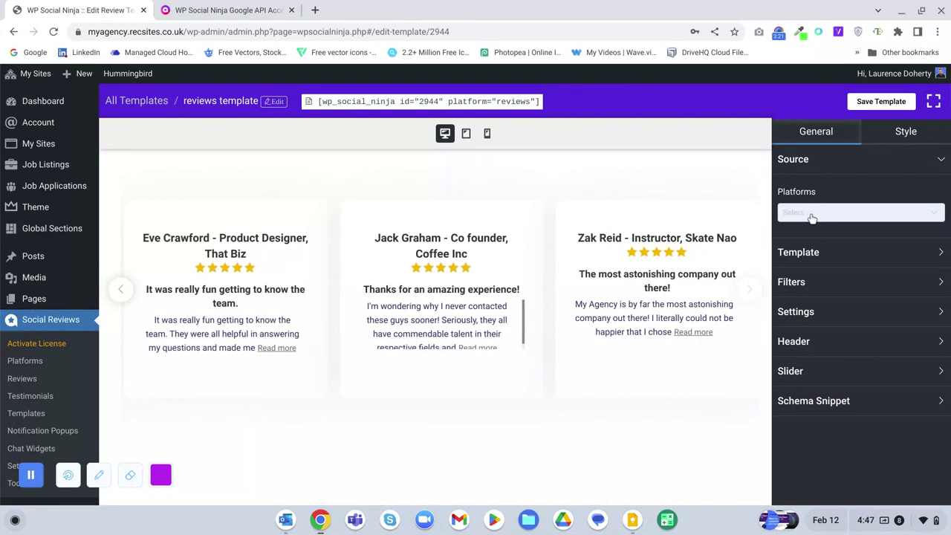
{"action": "left_click", "coordinate": [802, 213]}
{"action": "left_click", "coordinate": [804, 244]}
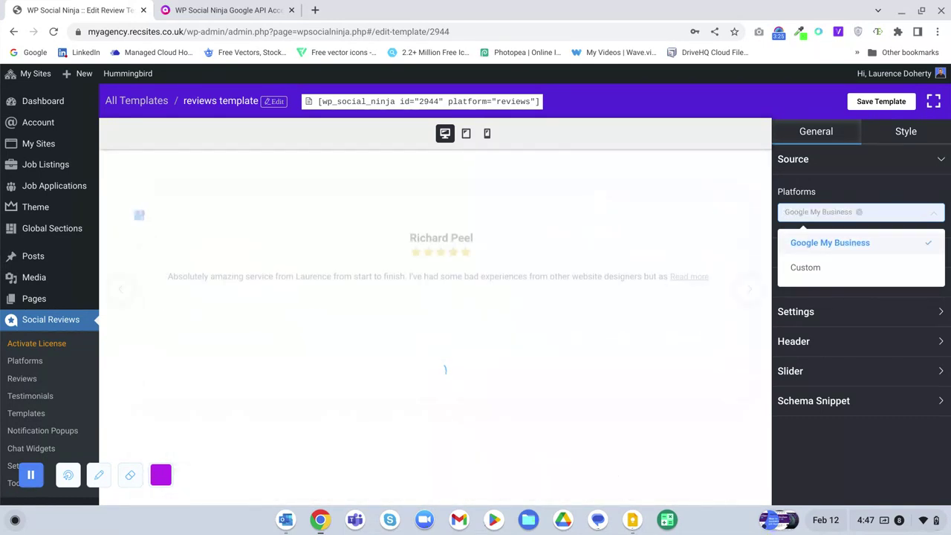
{"action": "left_click", "coordinate": [874, 105]}
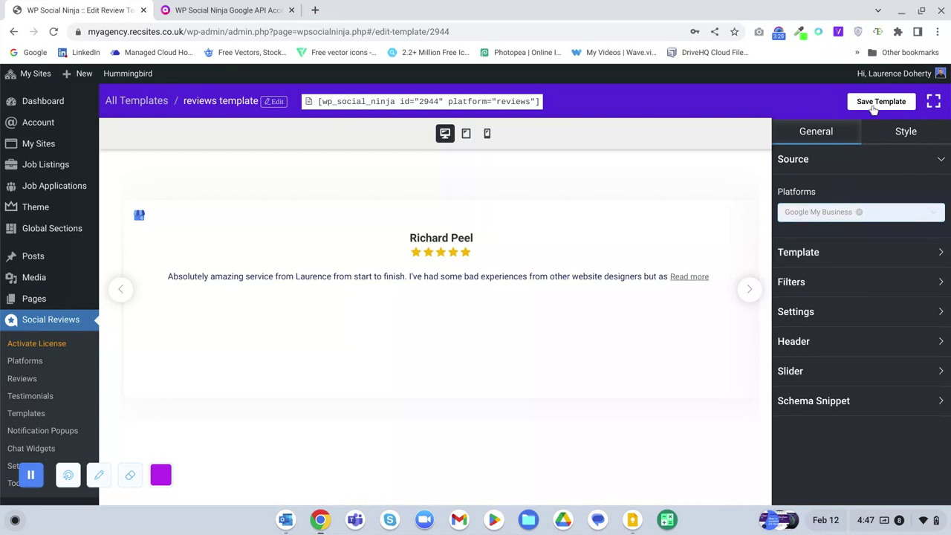
{"action": "left_click", "coordinate": [867, 106]}
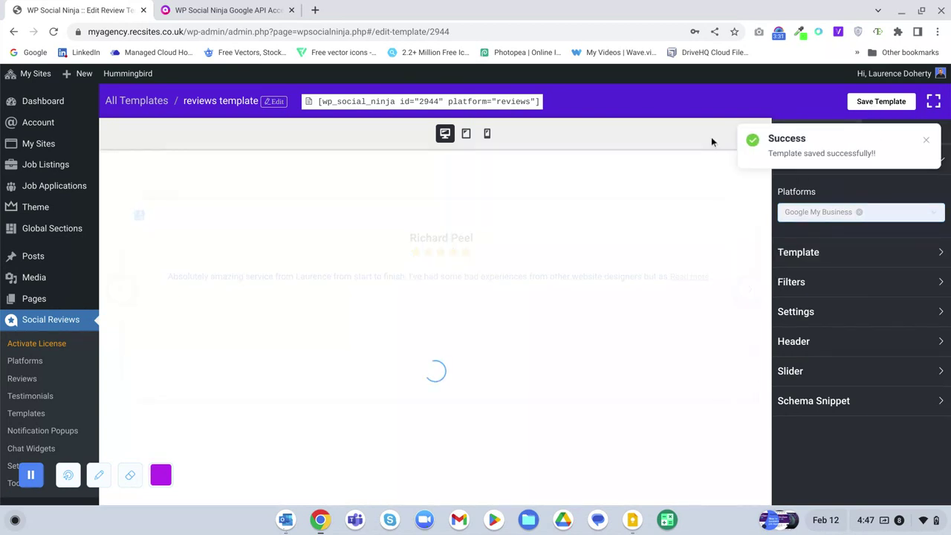
- Visit the live My Agency site and scroll down to the testimonials
{"action": "mouse_move", "coordinate": [9, 76]}
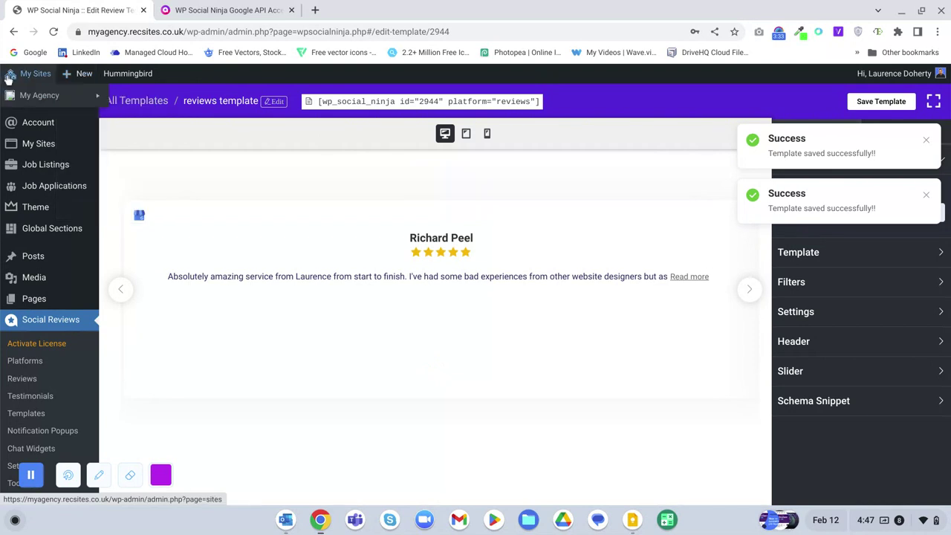
{"action": "mouse_move", "coordinate": [99, 99]}
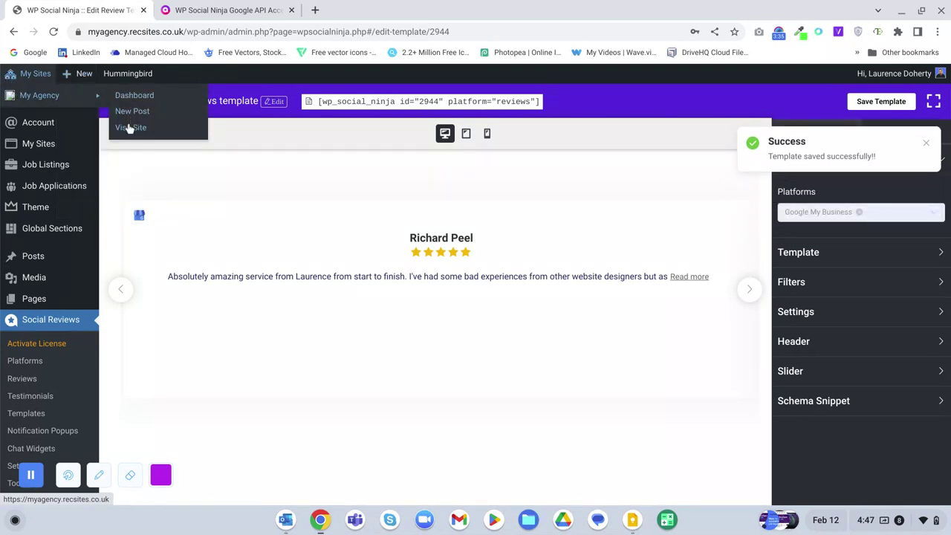
{"action": "left_click", "coordinate": [129, 127]}
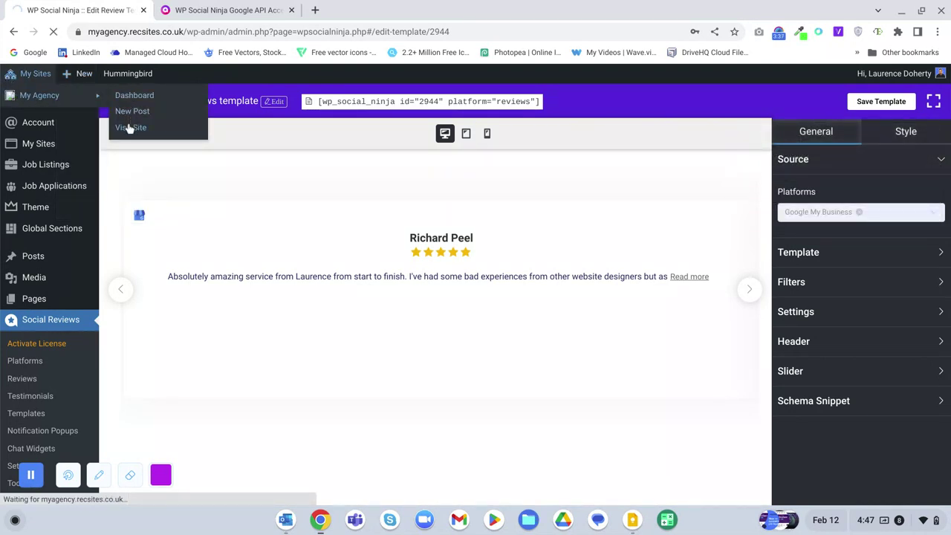
{"action": "scroll", "coordinate": [249, 240], "scroll_direction": "down", "scroll_amount": 3}
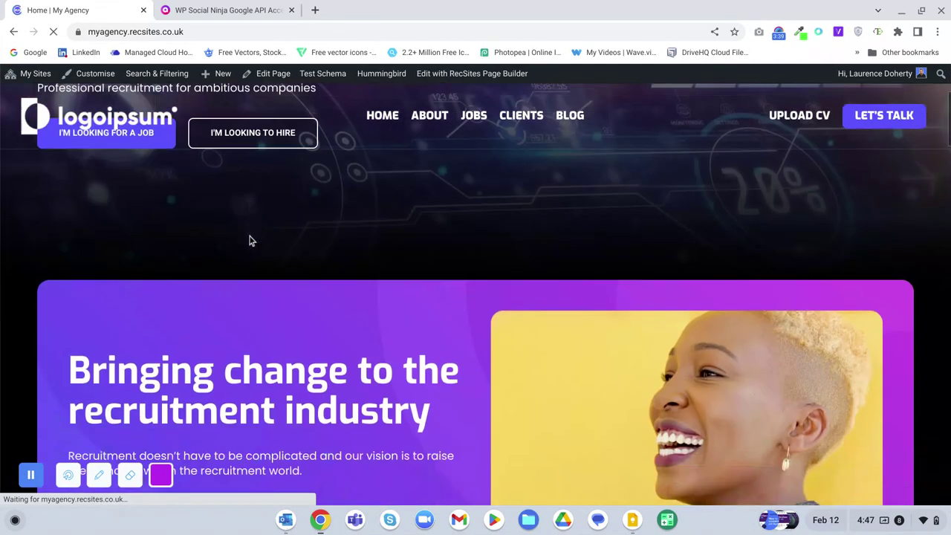
{"action": "scroll", "coordinate": [248, 240], "scroll_direction": "down", "scroll_amount": 15}
{"action": "scroll", "coordinate": [320, 218], "scroll_direction": "down", "scroll_amount": 3}
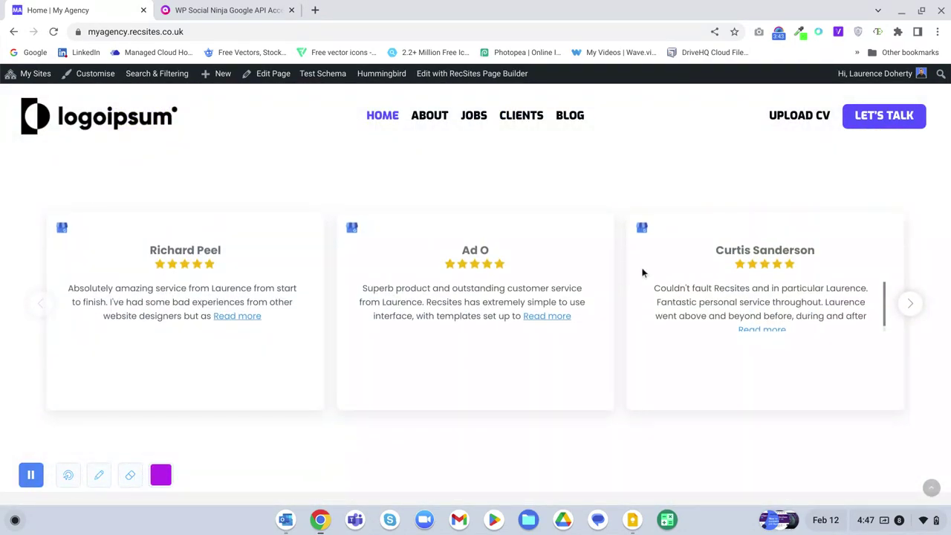
- Advance the reviews carousel three times to view later Google My Business reviews
{"action": "left_click", "coordinate": [911, 304]}
{"action": "left_click", "coordinate": [911, 304]}
{"action": "left_click", "coordinate": [911, 304]}
{"action": "left_click", "coordinate": [910, 304]}
{"action": "left_click", "coordinate": [911, 305]}
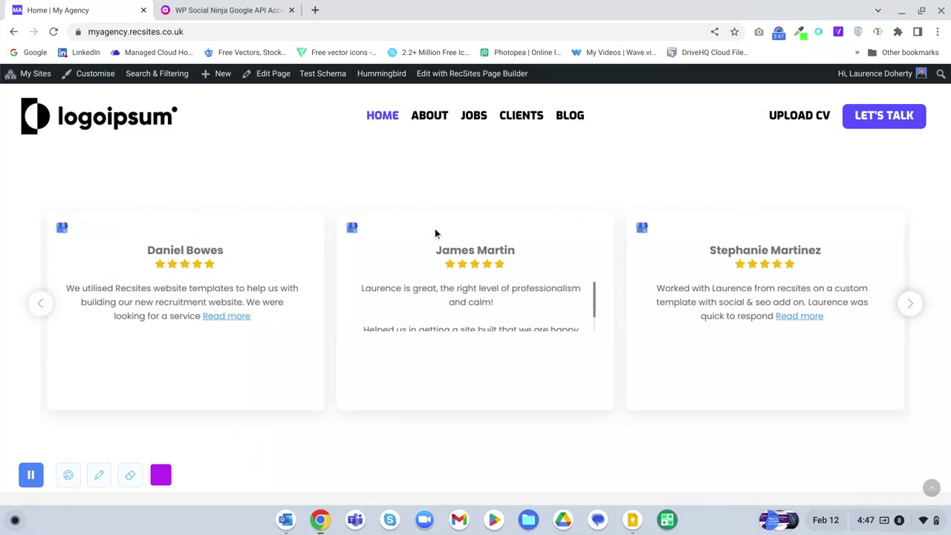
{"action": "left_click", "coordinate": [442, 249]}
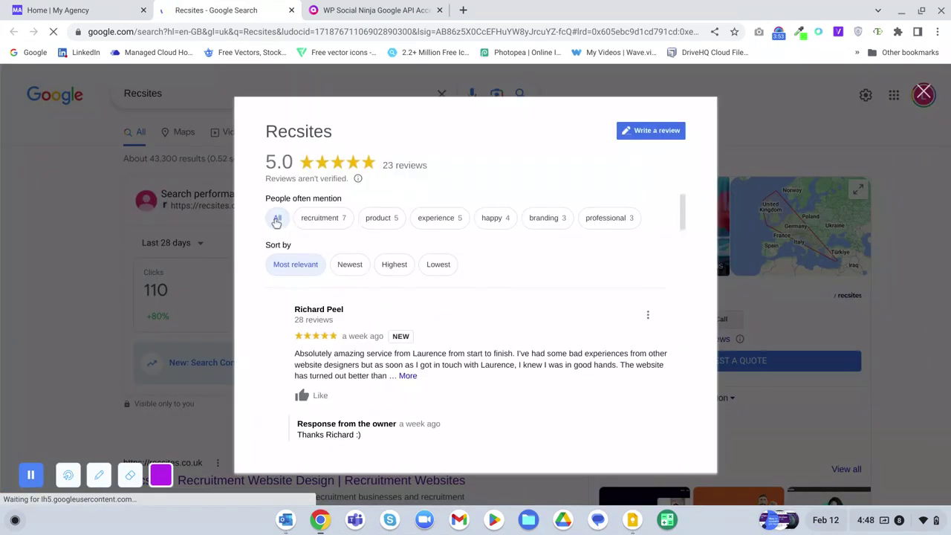
{"action": "scroll", "coordinate": [387, 300], "scroll_direction": "down", "scroll_amount": 10}
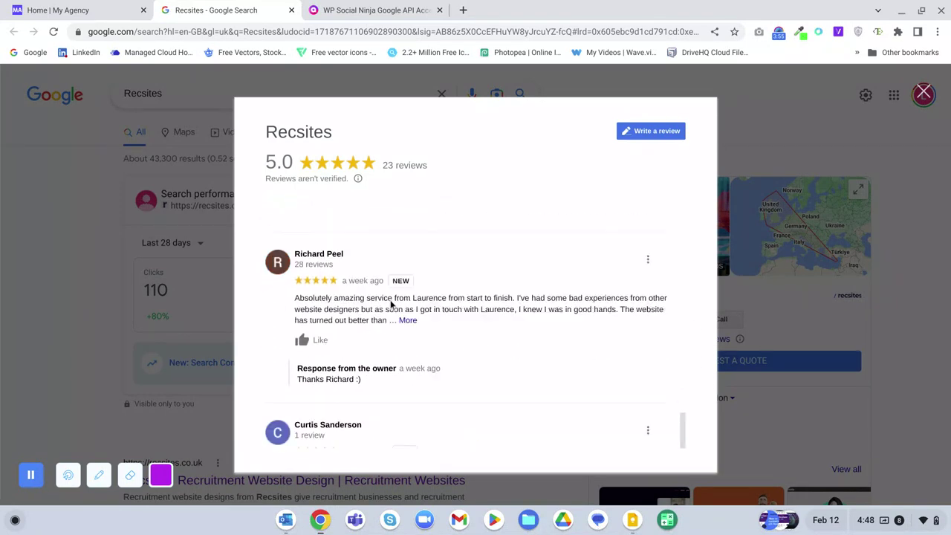
{"action": "scroll", "coordinate": [391, 303], "scroll_direction": "up", "scroll_amount": 5}
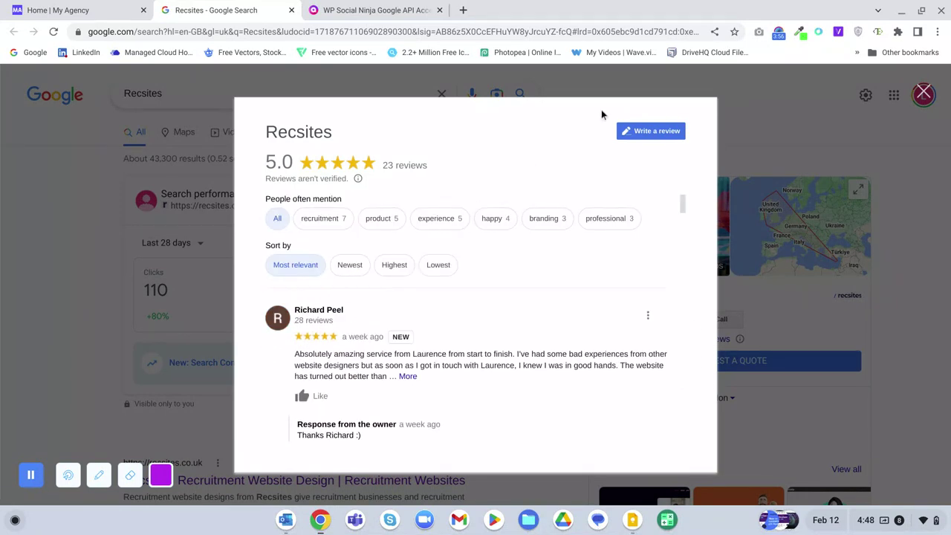
{"action": "left_click", "coordinate": [921, 94]}
{"action": "left_click", "coordinate": [113, 10]}
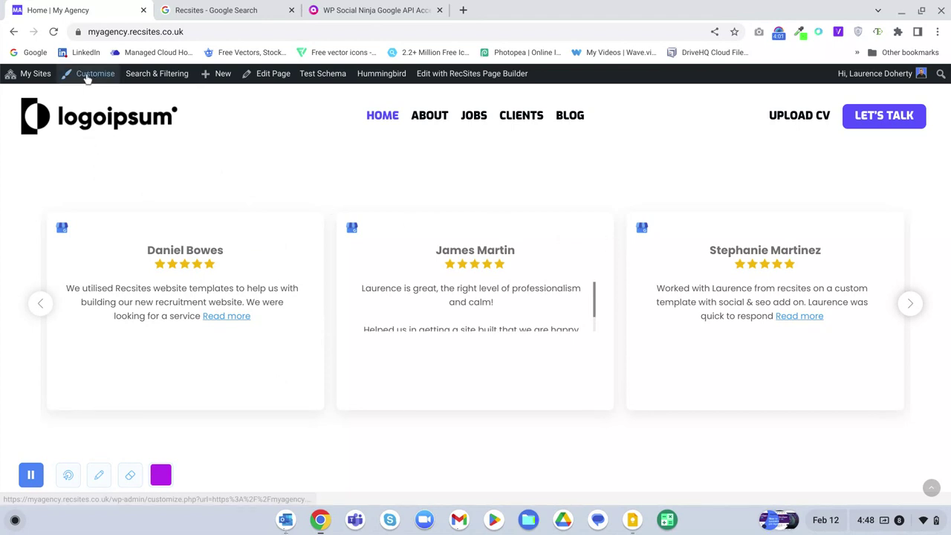
- From the admin dashboard, go to Social Reviews Templates and edit template 2944
{"action": "mouse_move", "coordinate": [30, 95]}
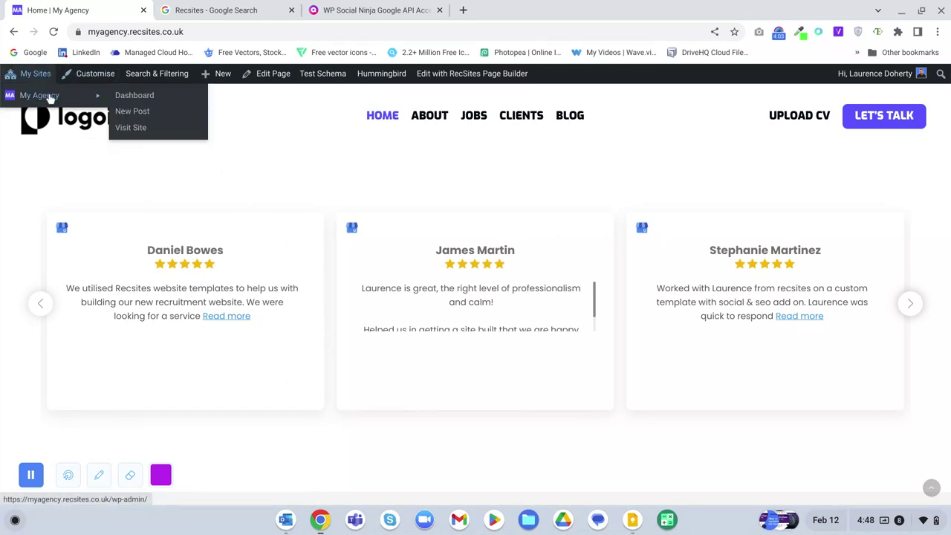
{"action": "left_click", "coordinate": [119, 96]}
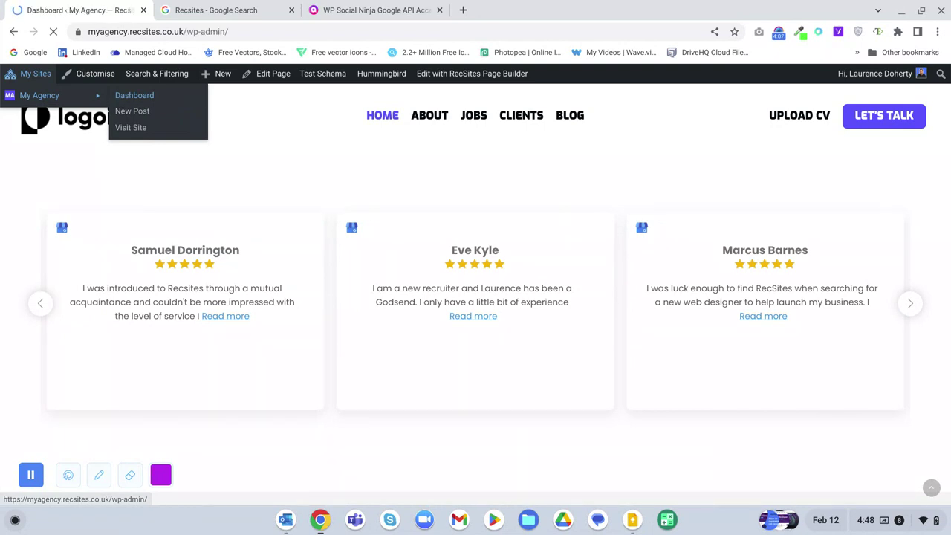
{"action": "scroll", "coordinate": [44, 293], "scroll_direction": "down", "scroll_amount": 3}
{"action": "scroll", "coordinate": [44, 292], "scroll_direction": "up", "scroll_amount": 1}
{"action": "mouse_move", "coordinate": [65, 197]}
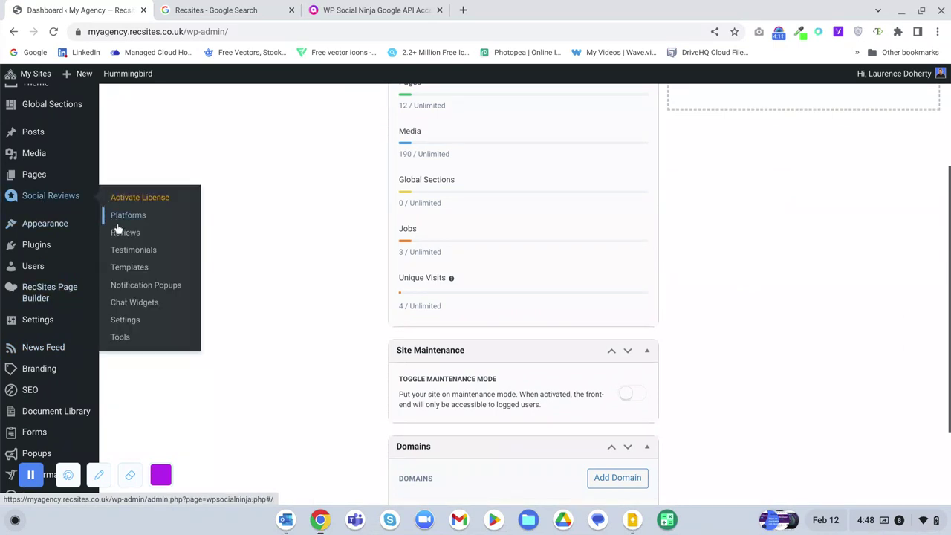
{"action": "left_click", "coordinate": [130, 268]}
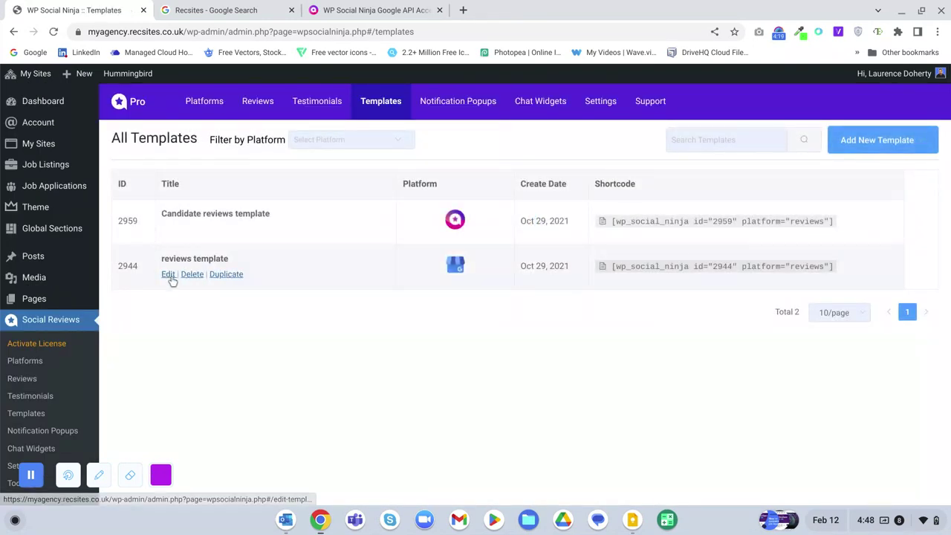
{"action": "left_click", "coordinate": [170, 275]}
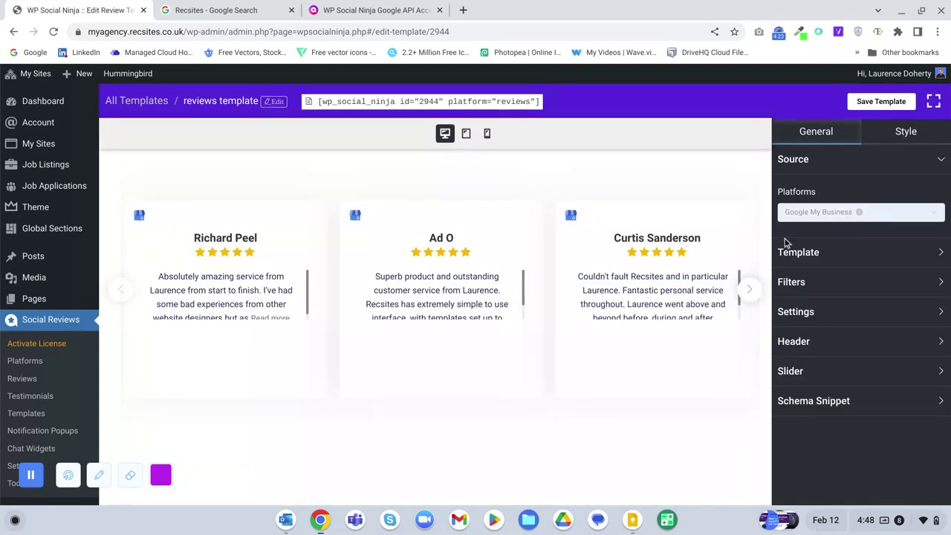
- Keep the Slider layout and Vega design, then expand the Filters settings
{"action": "left_click", "coordinate": [792, 253]}
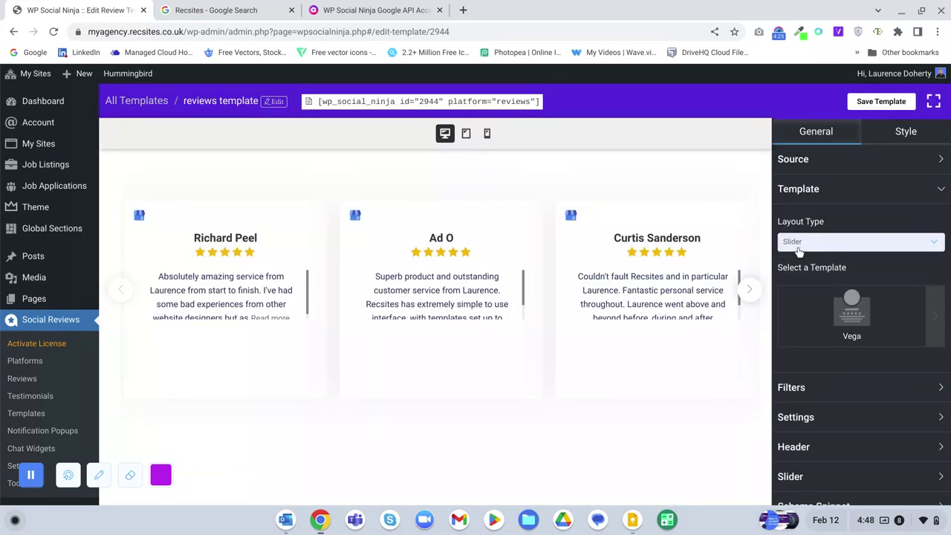
{"action": "left_click", "coordinate": [798, 248]}
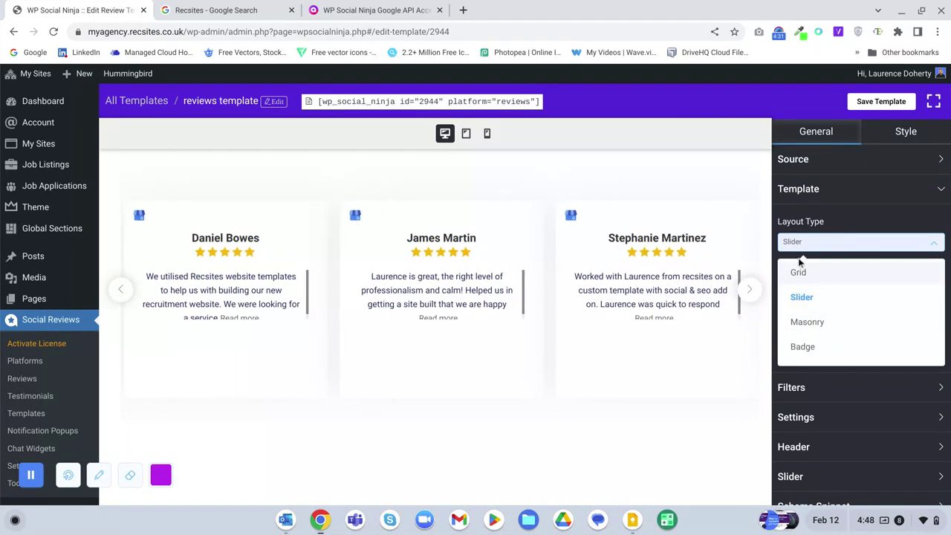
{"action": "left_click", "coordinate": [802, 298]}
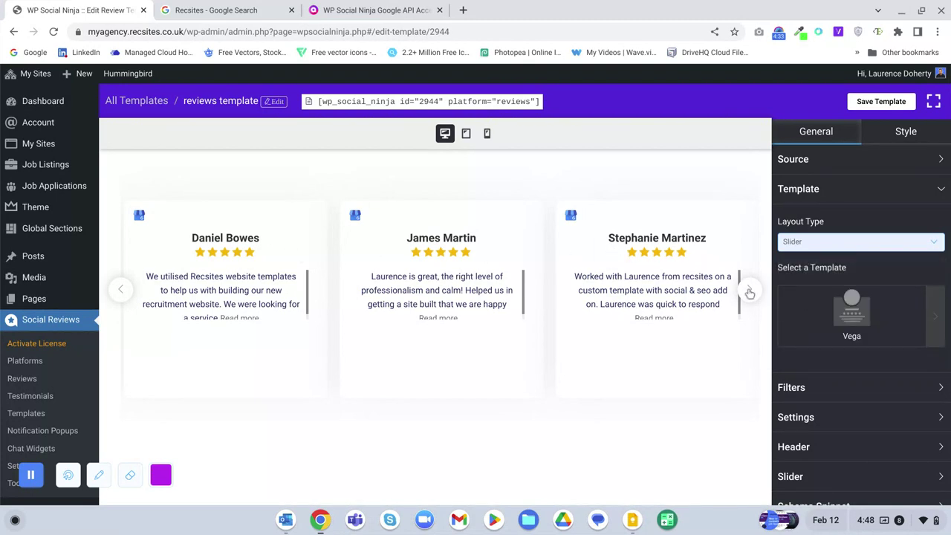
{"action": "left_click", "coordinate": [859, 313]}
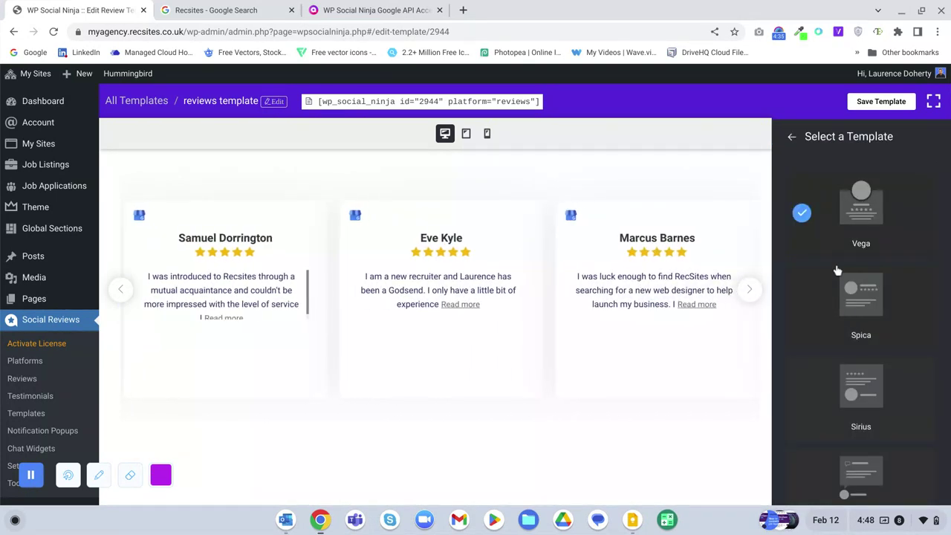
{"action": "scroll", "coordinate": [837, 271], "scroll_direction": "down", "scroll_amount": 2}
{"action": "scroll", "coordinate": [843, 301], "scroll_direction": "up", "scroll_amount": 2}
{"action": "left_click", "coordinate": [793, 138]}
{"action": "scroll", "coordinate": [806, 305], "scroll_direction": "down", "scroll_amount": 2}
{"action": "left_click", "coordinate": [807, 314]}
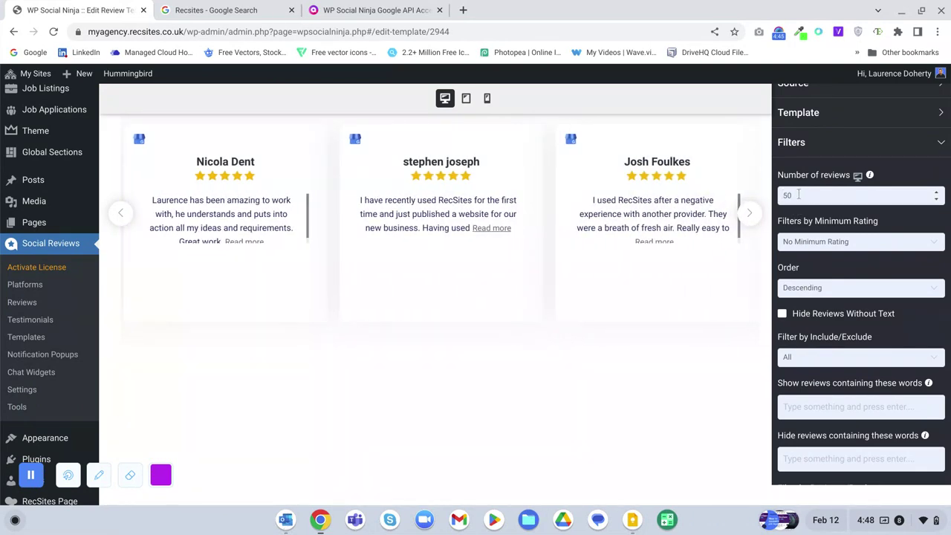
- Filter reviews to 4 stars or more, keeping Descending order and the All include/exclude filter
{"action": "left_click", "coordinate": [808, 245]}
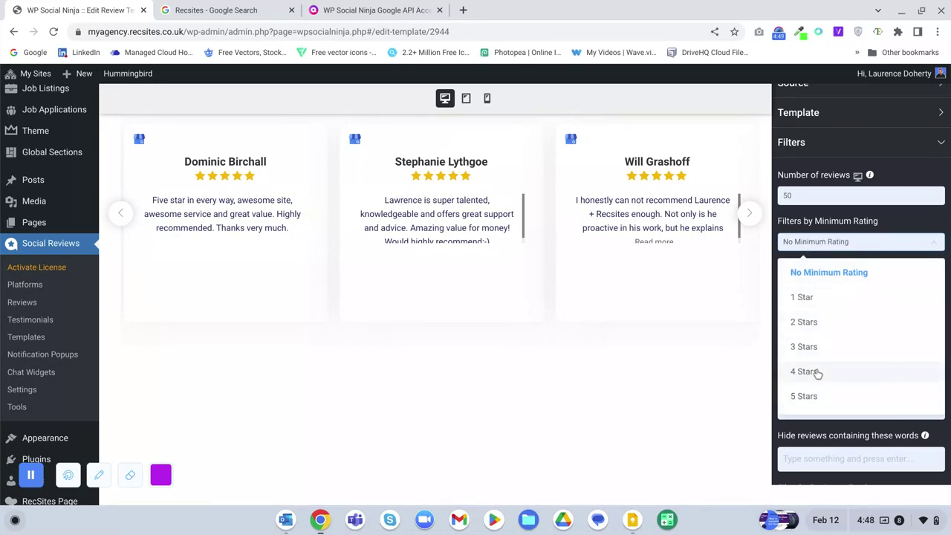
{"action": "left_click", "coordinate": [817, 373]}
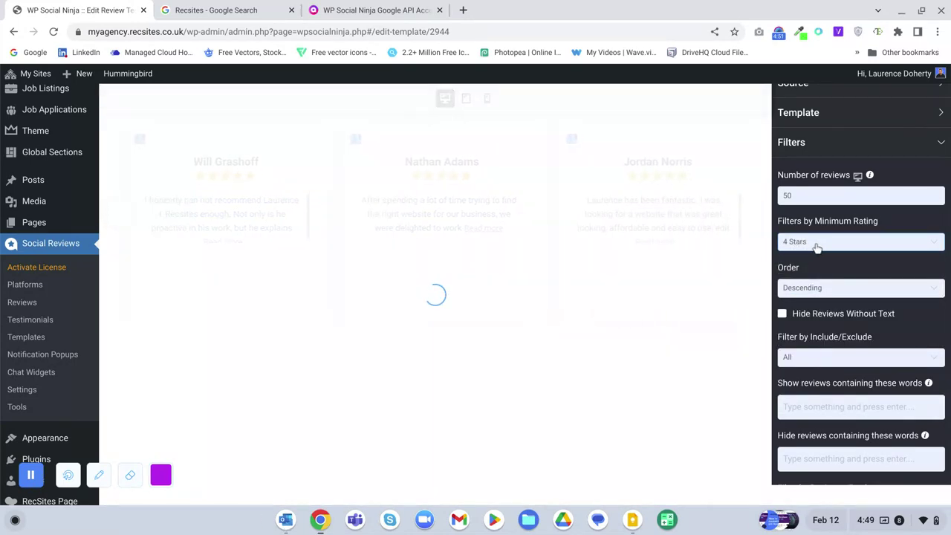
{"action": "left_click", "coordinate": [815, 293]}
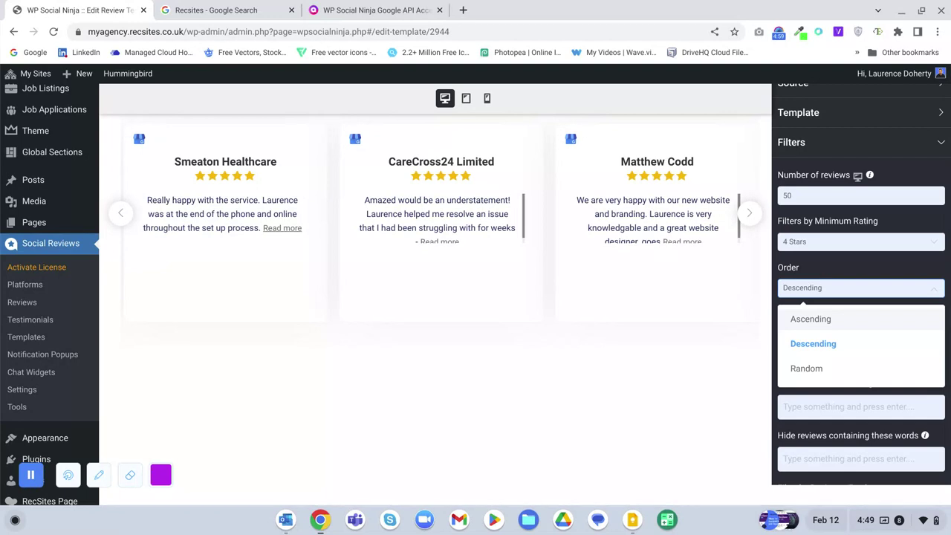
{"action": "left_click", "coordinate": [813, 287]}
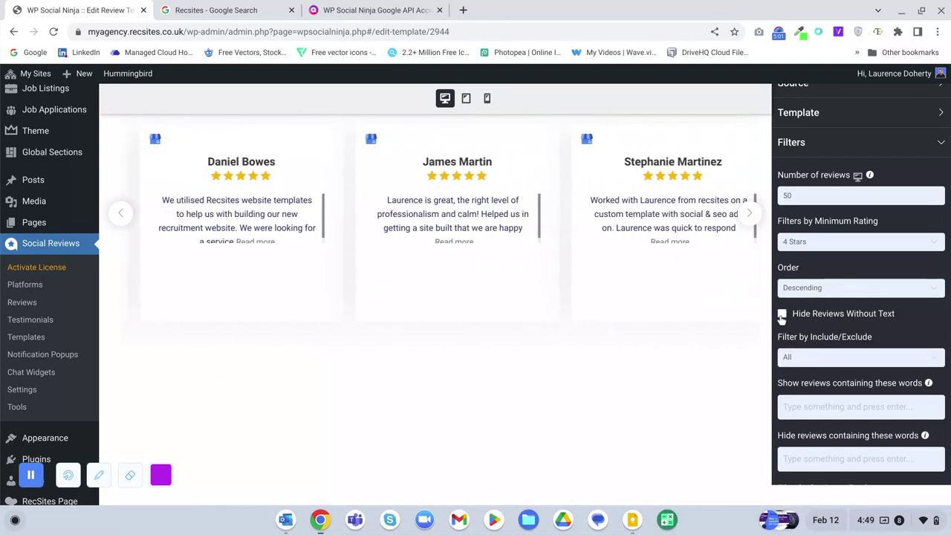
{"action": "left_click", "coordinate": [793, 359]}
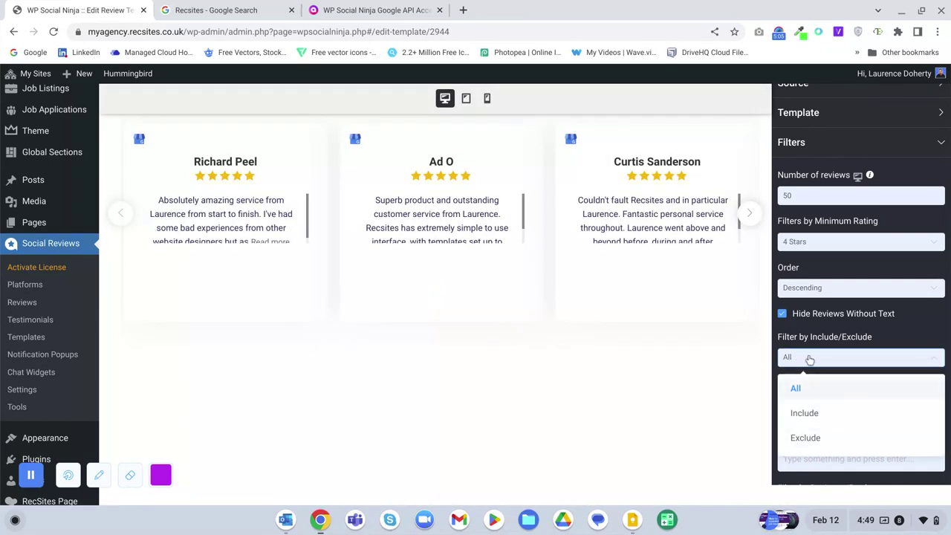
{"action": "left_click", "coordinate": [815, 331]}
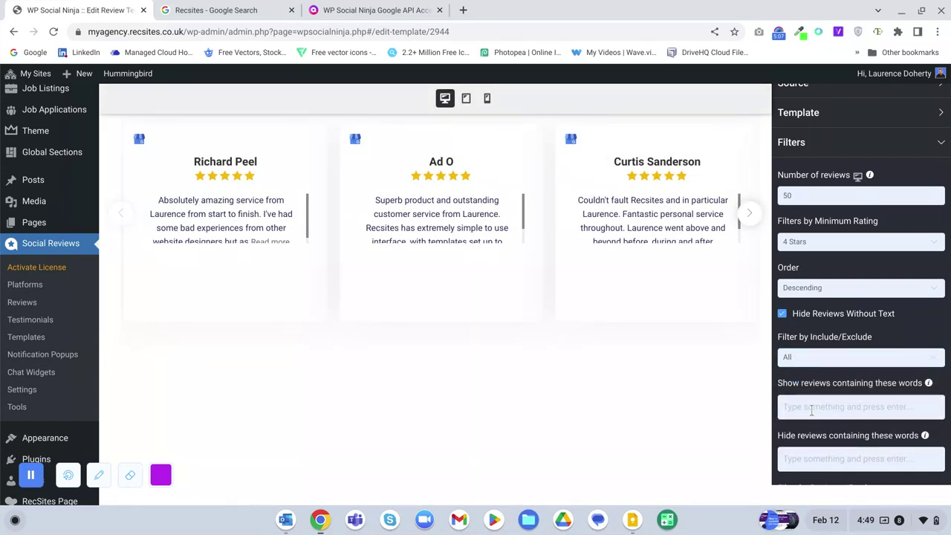
- Check Filter by Category, find it shows No data, and close the empty list
{"action": "scroll", "coordinate": [814, 409], "scroll_direction": "down", "scroll_amount": 3}
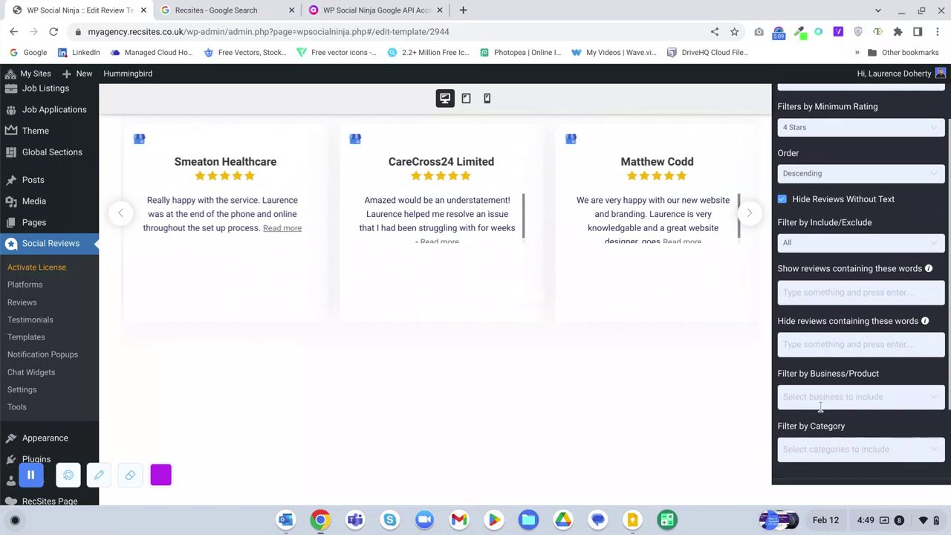
{"action": "scroll", "coordinate": [820, 406], "scroll_direction": "down", "scroll_amount": 4}
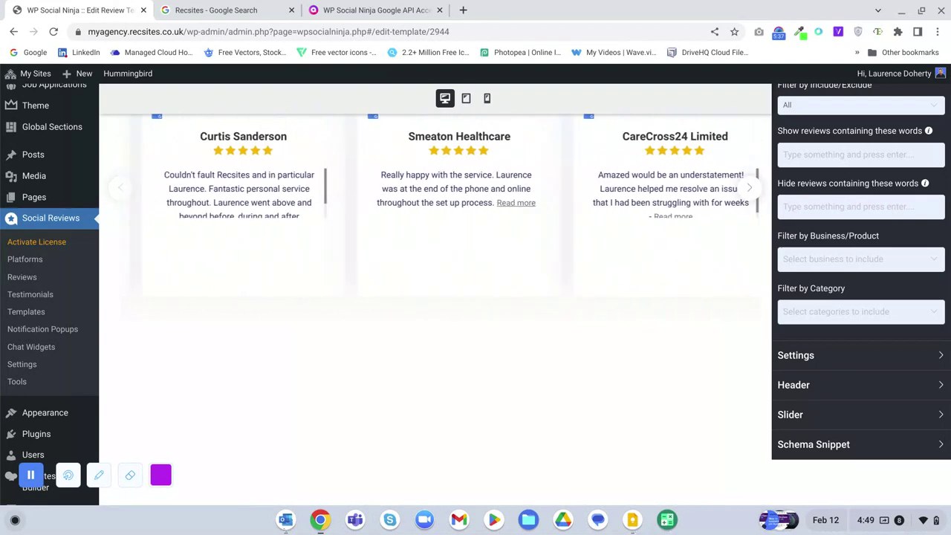
{"action": "scroll", "coordinate": [598, 289], "scroll_direction": "up", "scroll_amount": 3}
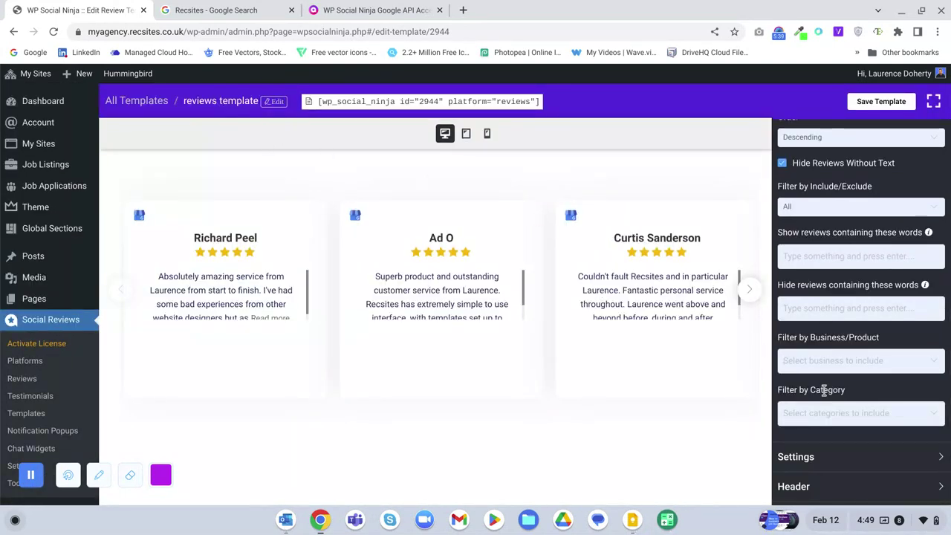
{"action": "left_click", "coordinate": [825, 414]}
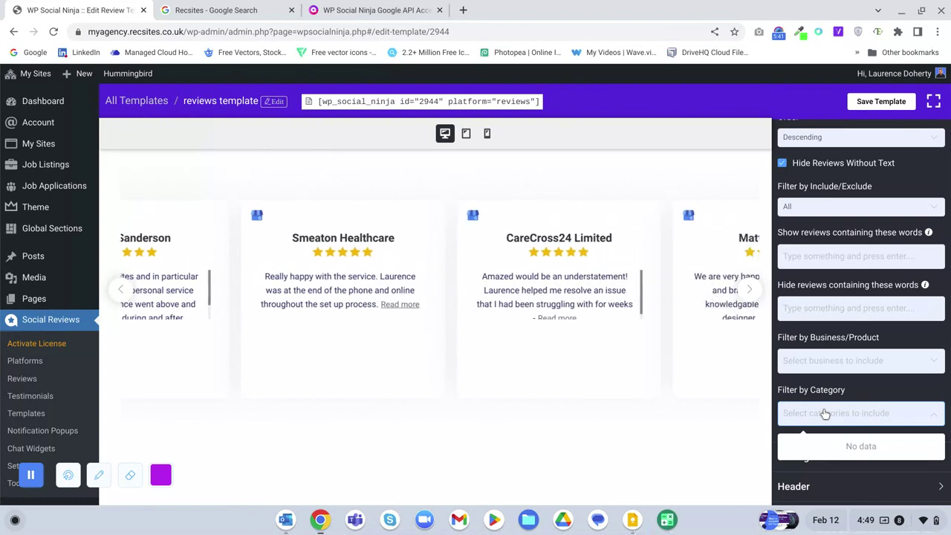
{"action": "scroll", "coordinate": [817, 413], "scroll_direction": "down", "scroll_amount": 1}
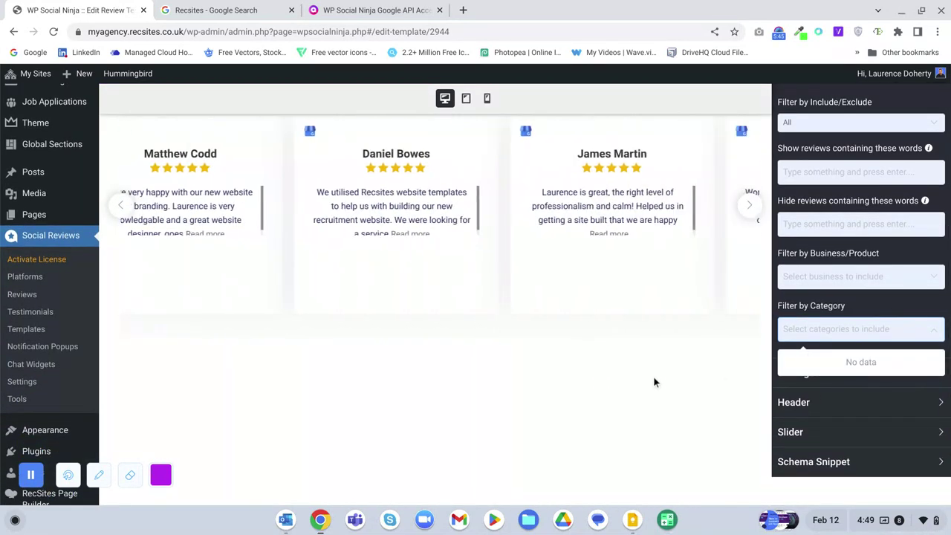
{"action": "scroll", "coordinate": [653, 381], "scroll_direction": "up", "scroll_amount": 1}
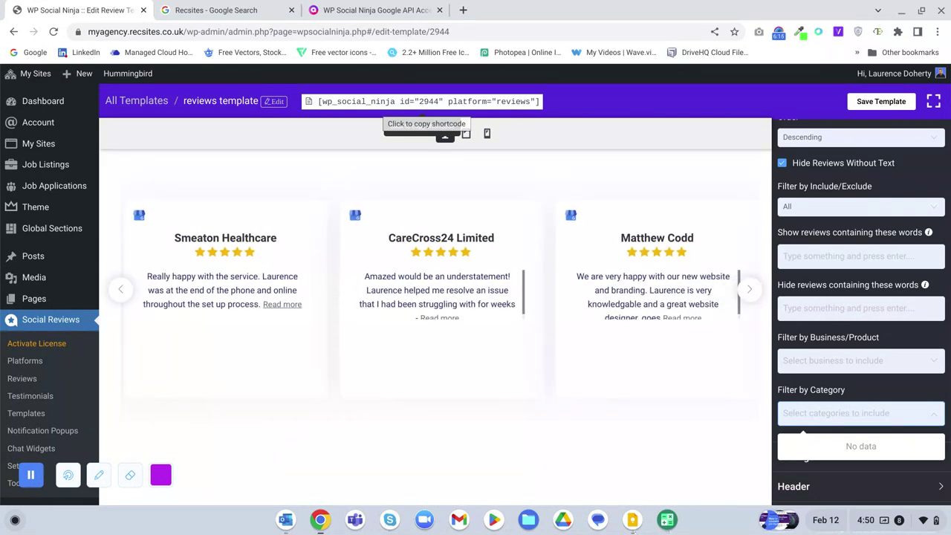
{"action": "left_click", "coordinate": [619, 436]}
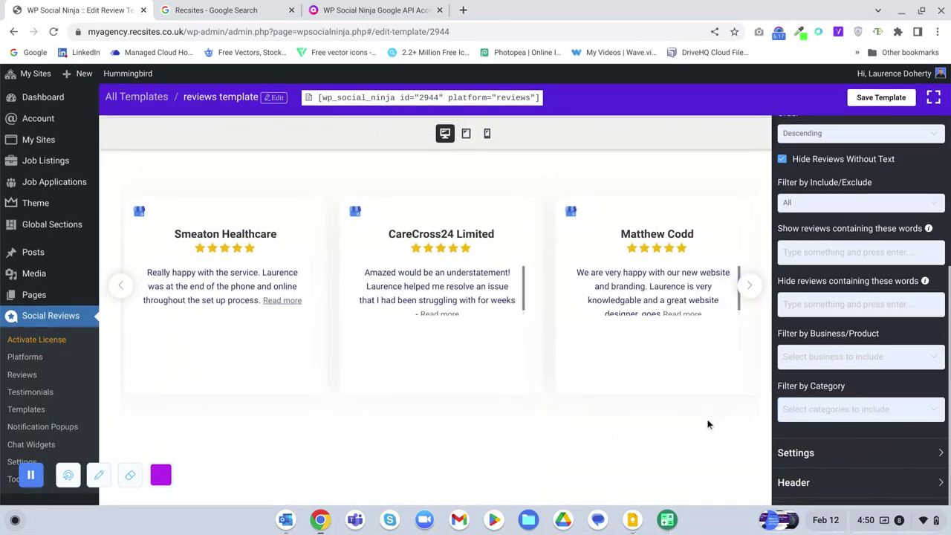
- Expand the Settings section to reveal the template's display toggles
{"action": "scroll", "coordinate": [713, 419], "scroll_direction": "down", "scroll_amount": 1}
{"action": "left_click", "coordinate": [812, 359]}
{"action": "scroll", "coordinate": [820, 254], "scroll_direction": "down", "scroll_amount": 2}
{"action": "scroll", "coordinate": [821, 254], "scroll_direction": "up", "scroll_amount": 3}
{"action": "scroll", "coordinate": [677, 235], "scroll_direction": "up", "scroll_amount": 2}
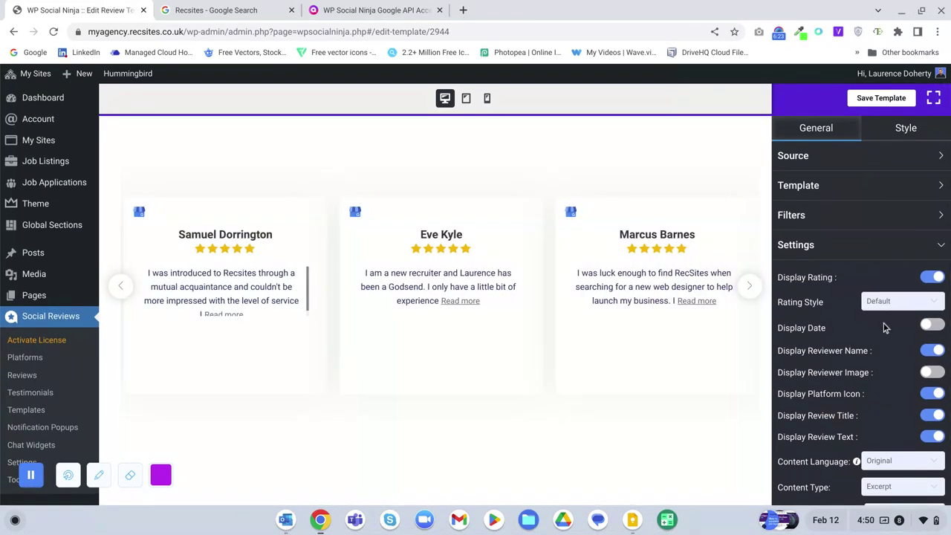
- Turn on Display Date and Display Reviewer Image, then expand the Slider section
{"action": "left_click", "coordinate": [931, 328]}
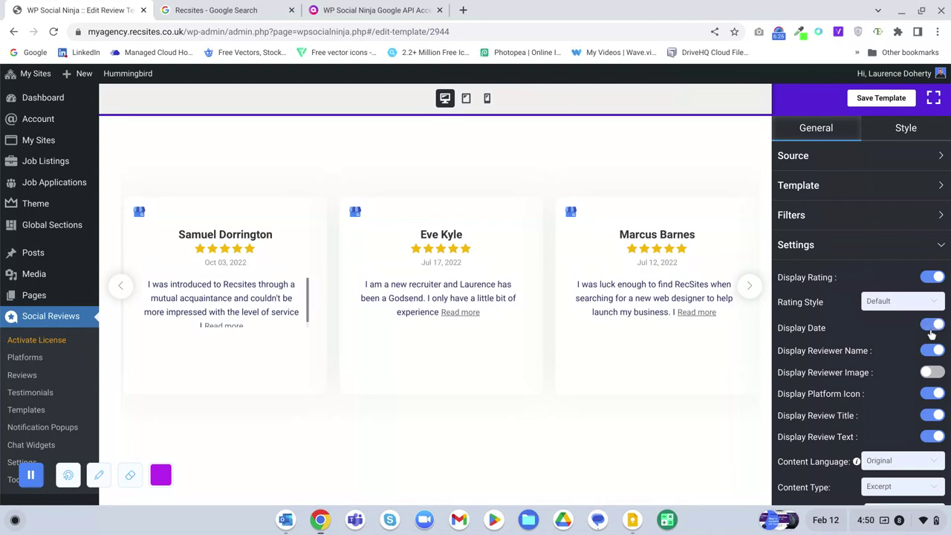
{"action": "left_click", "coordinate": [933, 372]}
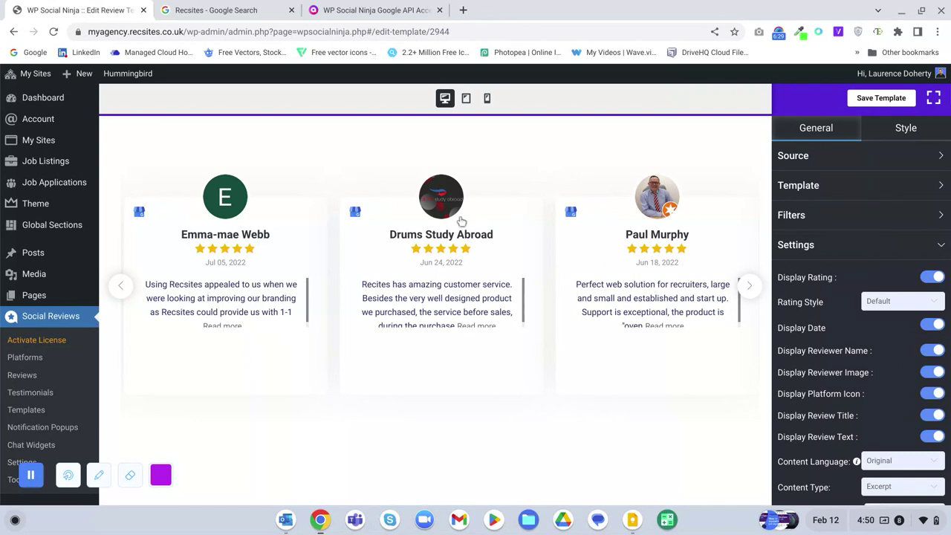
{"action": "scroll", "coordinate": [828, 335], "scroll_direction": "down", "scroll_amount": 1}
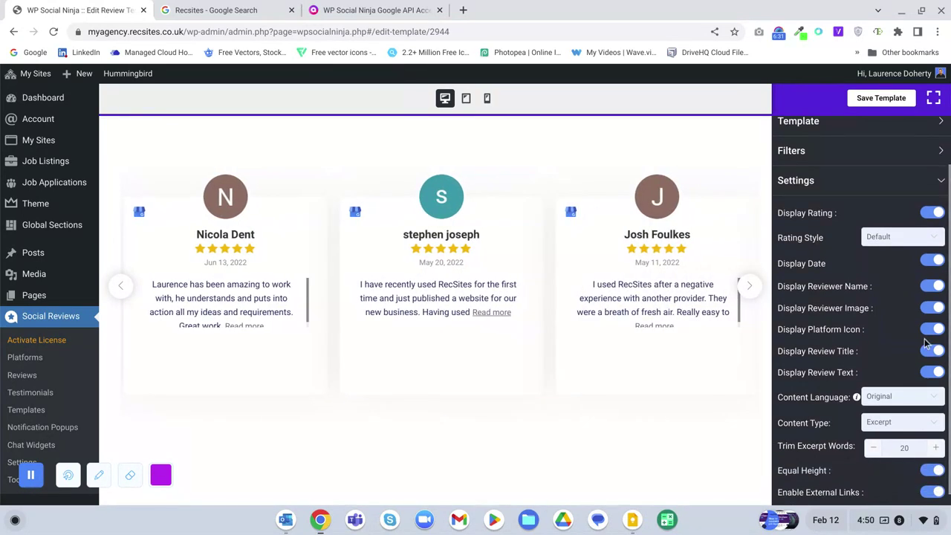
{"action": "scroll", "coordinate": [829, 357], "scroll_direction": "down", "scroll_amount": 1}
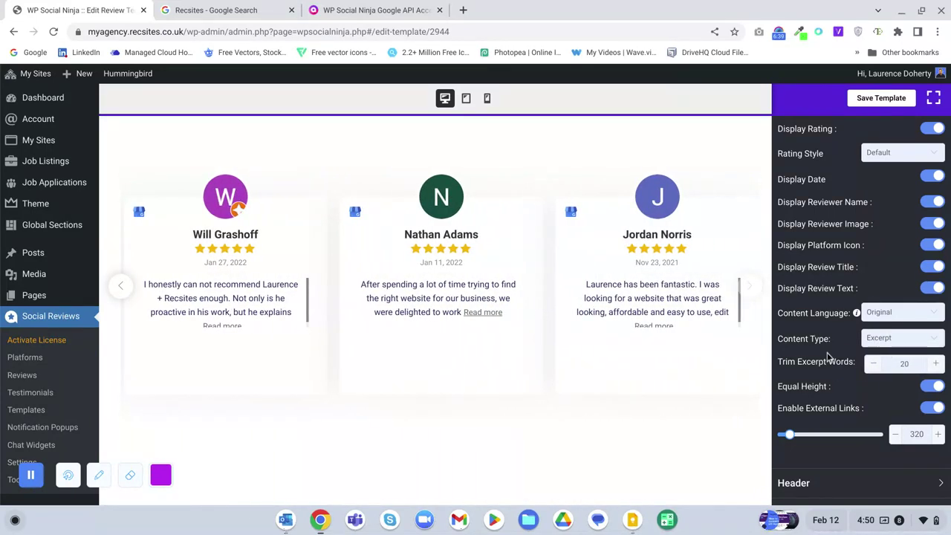
{"action": "scroll", "coordinate": [829, 358], "scroll_direction": "down", "scroll_amount": 1}
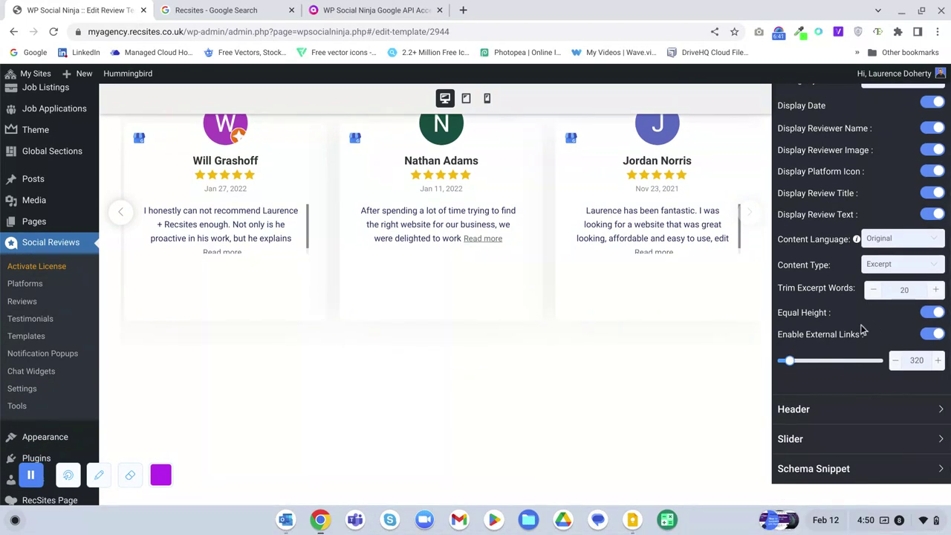
{"action": "left_click", "coordinate": [817, 444]}
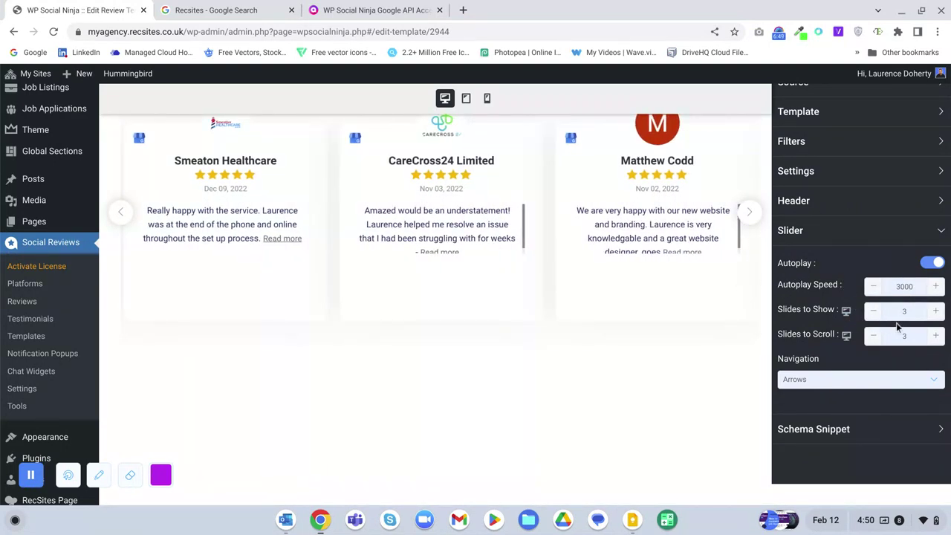
- Set the slider to show 3 slides and scroll 1 slide at a time
{"action": "left_click", "coordinate": [935, 313]}
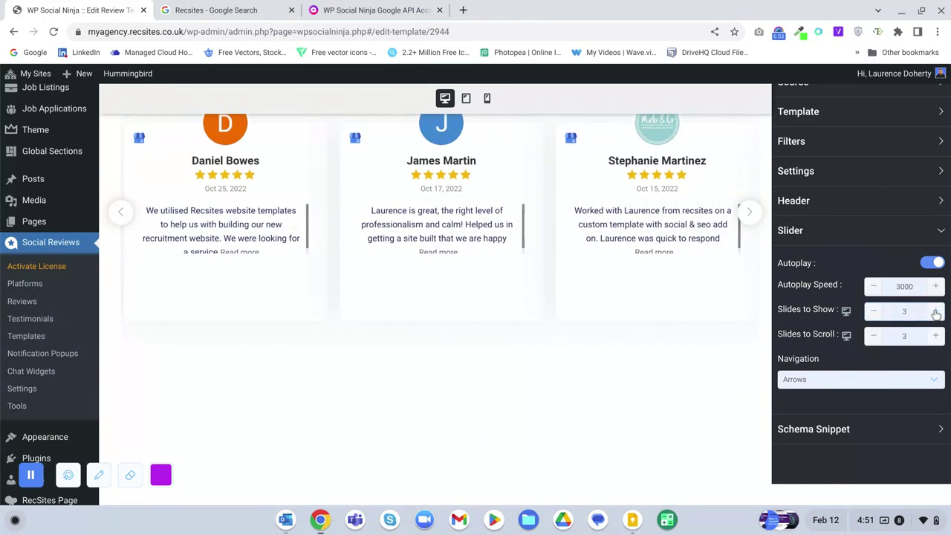
{"action": "scroll", "coordinate": [692, 329], "scroll_direction": "up", "scroll_amount": 2}
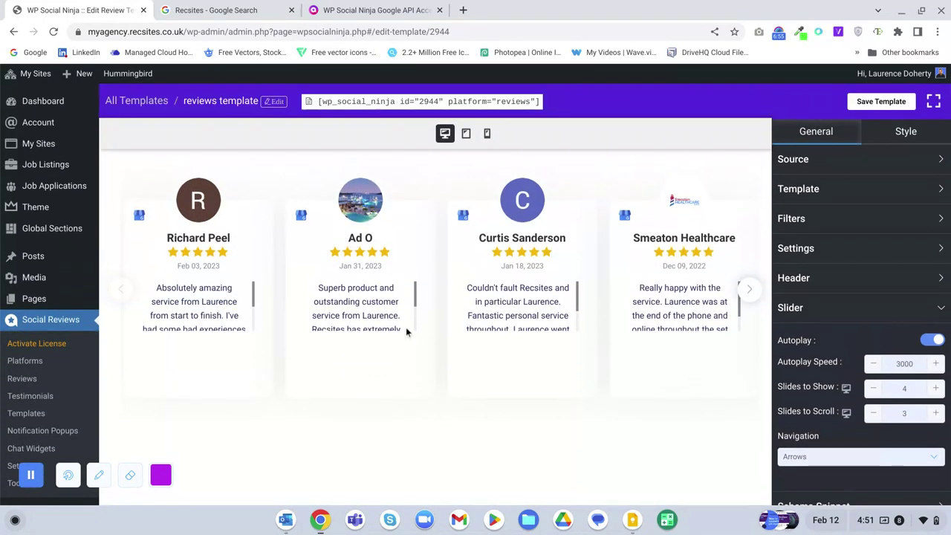
{"action": "scroll", "coordinate": [871, 379], "scroll_direction": "down", "scroll_amount": 1}
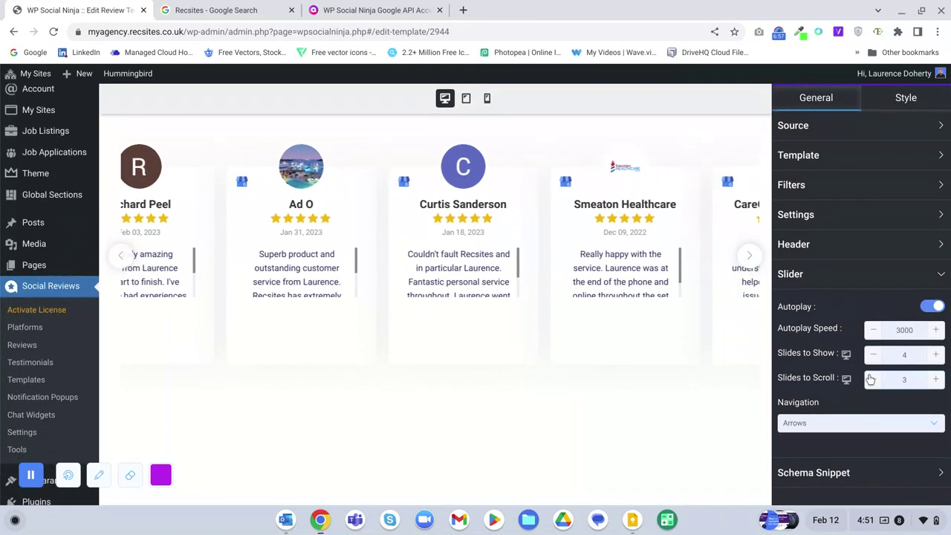
{"action": "left_click", "coordinate": [873, 361]}
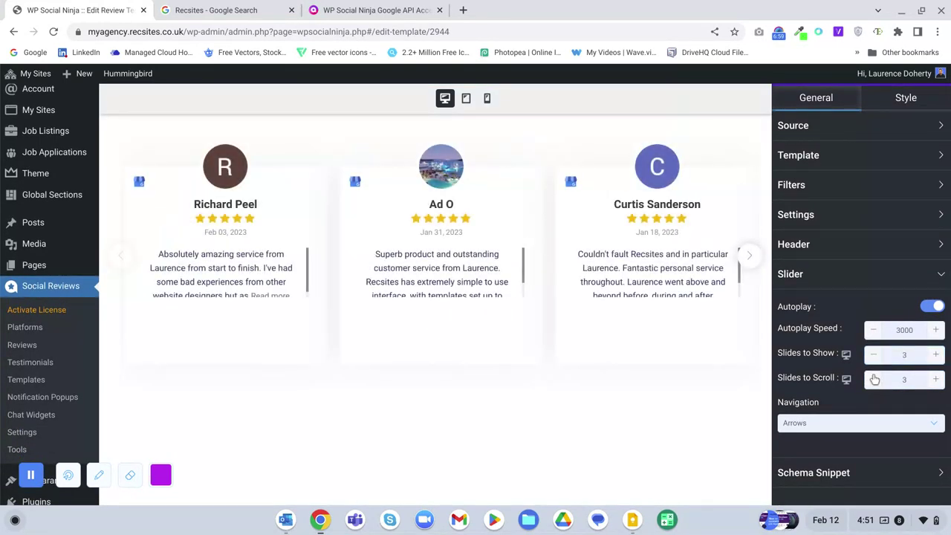
{"action": "left_click", "coordinate": [874, 380]}
{"action": "left_click", "coordinate": [874, 380]}
{"action": "scroll", "coordinate": [808, 402], "scroll_direction": "down", "scroll_amount": 1}
- Try Dots and Arrows & Dots navigation, then settle on Arrows only
{"action": "left_click", "coordinate": [804, 378]}
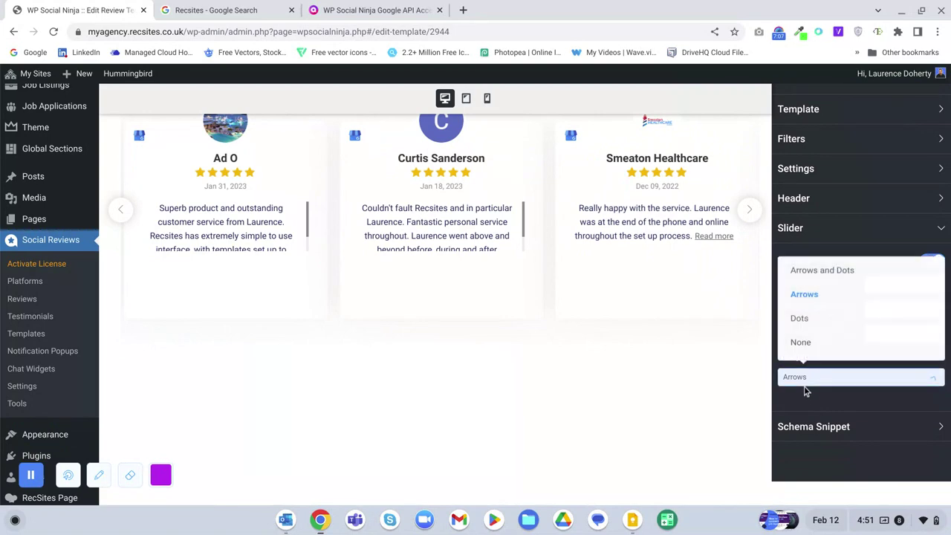
{"action": "left_click", "coordinate": [798, 318]}
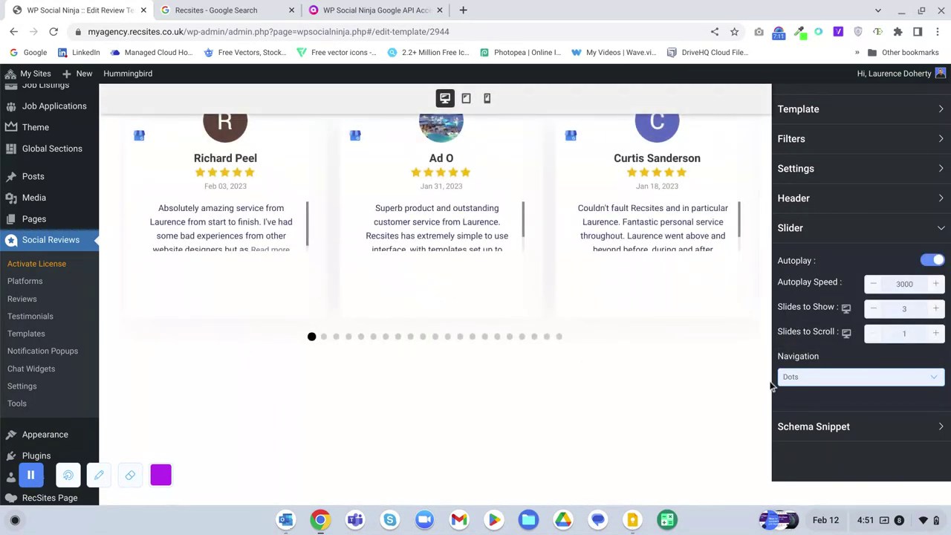
{"action": "left_click", "coordinate": [796, 379]}
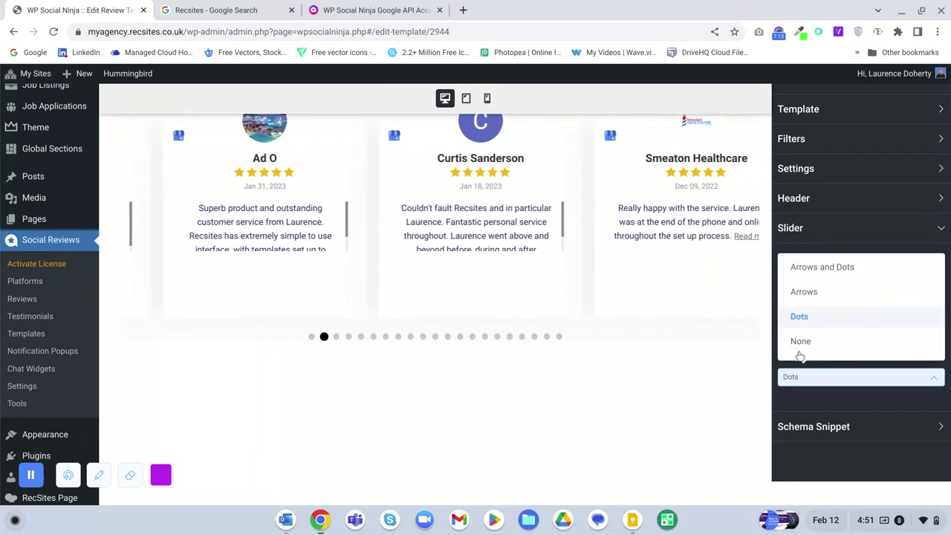
{"action": "left_click", "coordinate": [802, 272]}
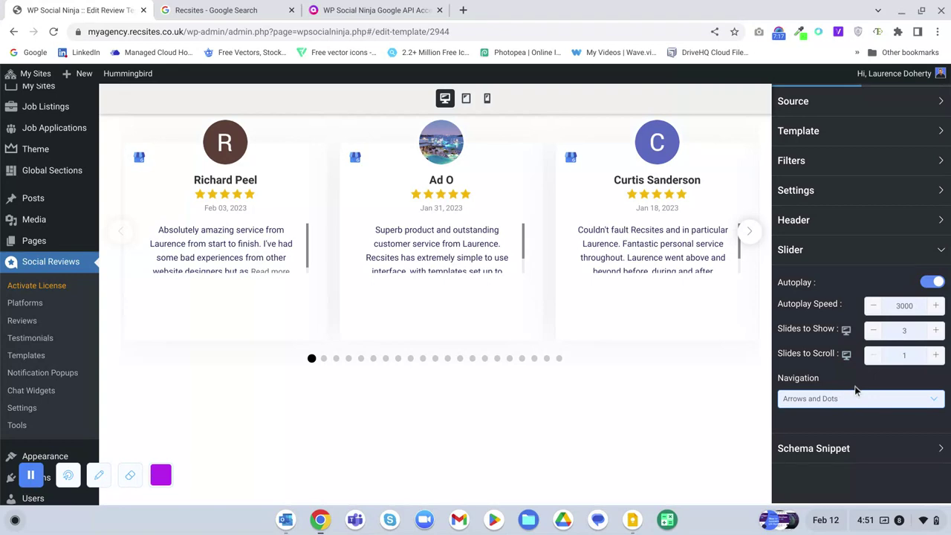
{"action": "left_click", "coordinate": [857, 400]}
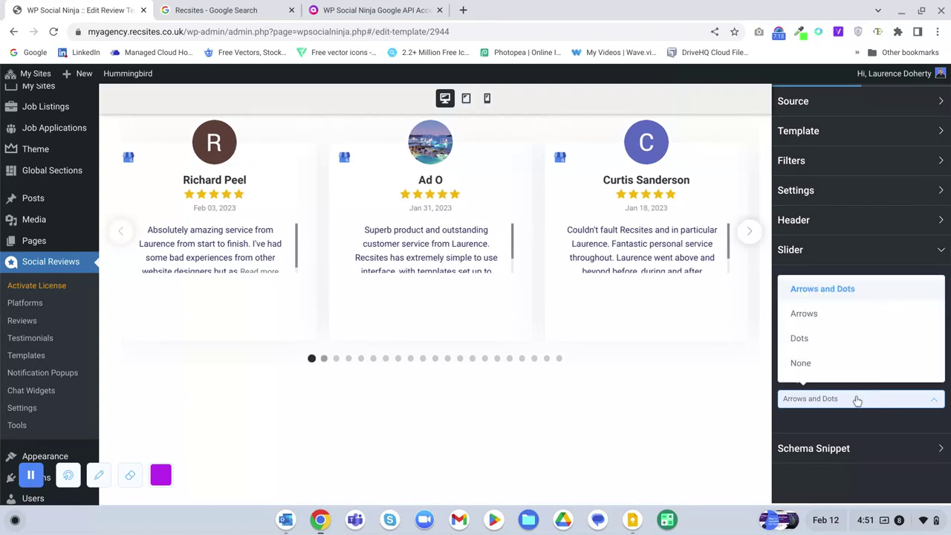
{"action": "left_click", "coordinate": [809, 321]}
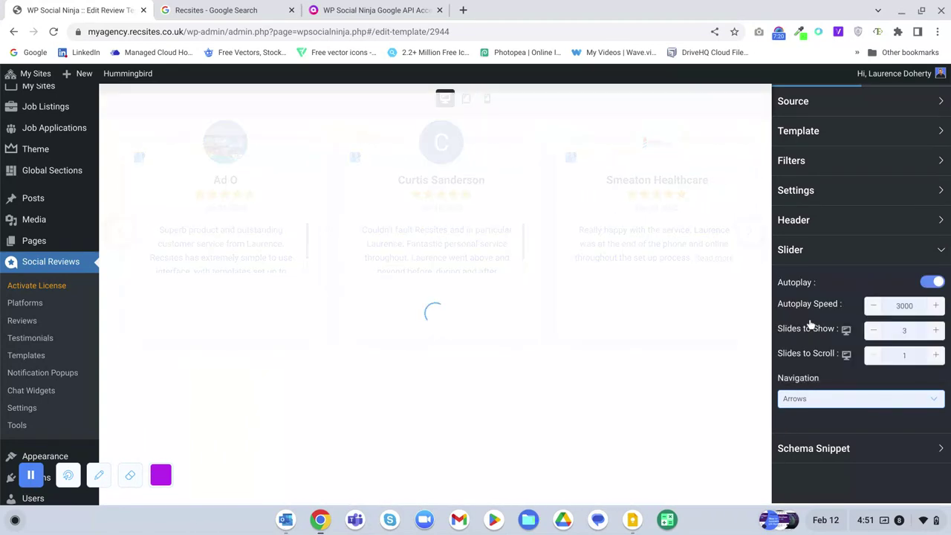
{"action": "left_click", "coordinate": [795, 221]}
- Switch on Display Header, showing the 5.0 Google rating, 23 reviews and Write a Review button
{"action": "scroll", "coordinate": [817, 252], "scroll_direction": "up", "scroll_amount": 1}
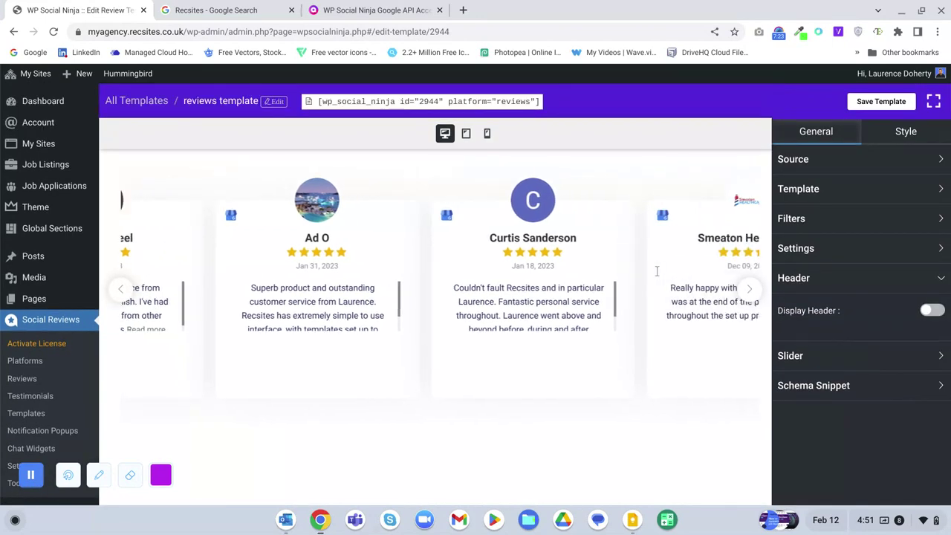
{"action": "left_click", "coordinate": [933, 312]}
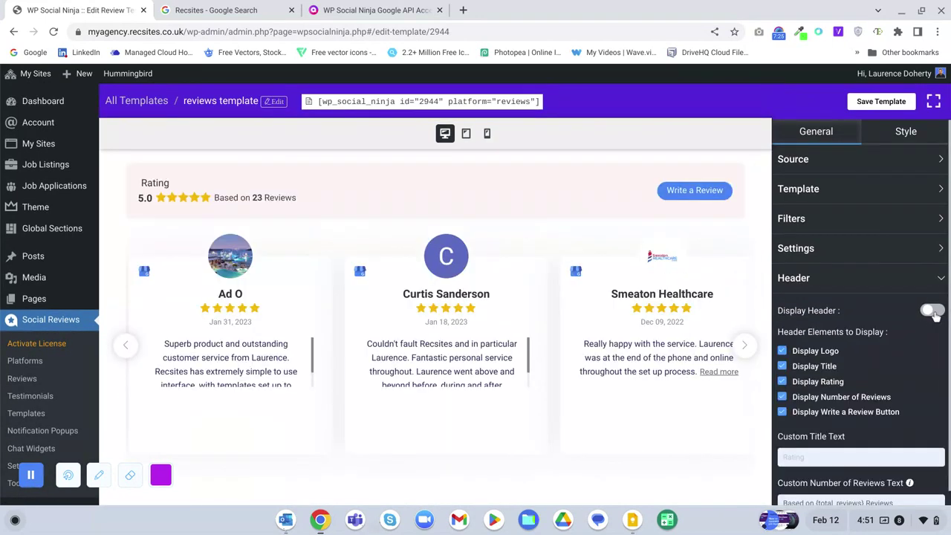
{"action": "scroll", "coordinate": [854, 348], "scroll_direction": "down", "scroll_amount": 2}
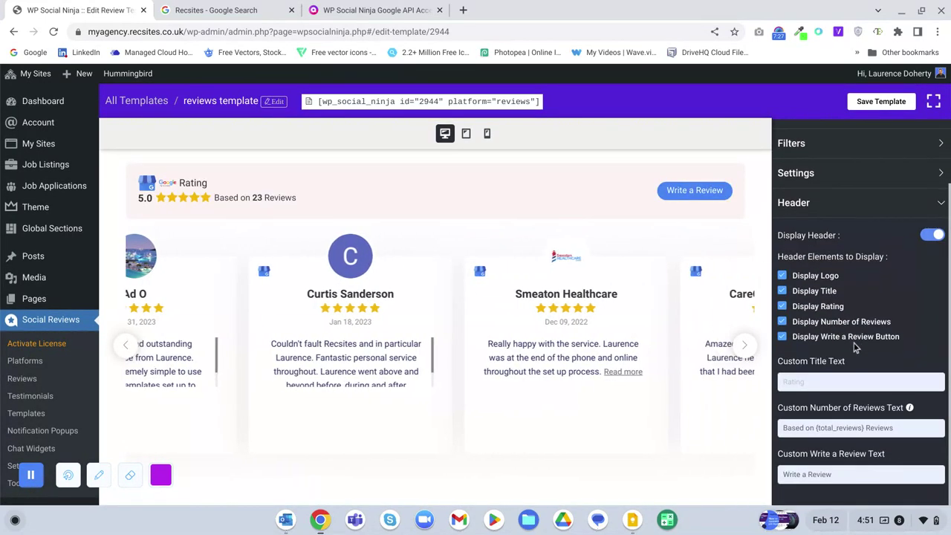